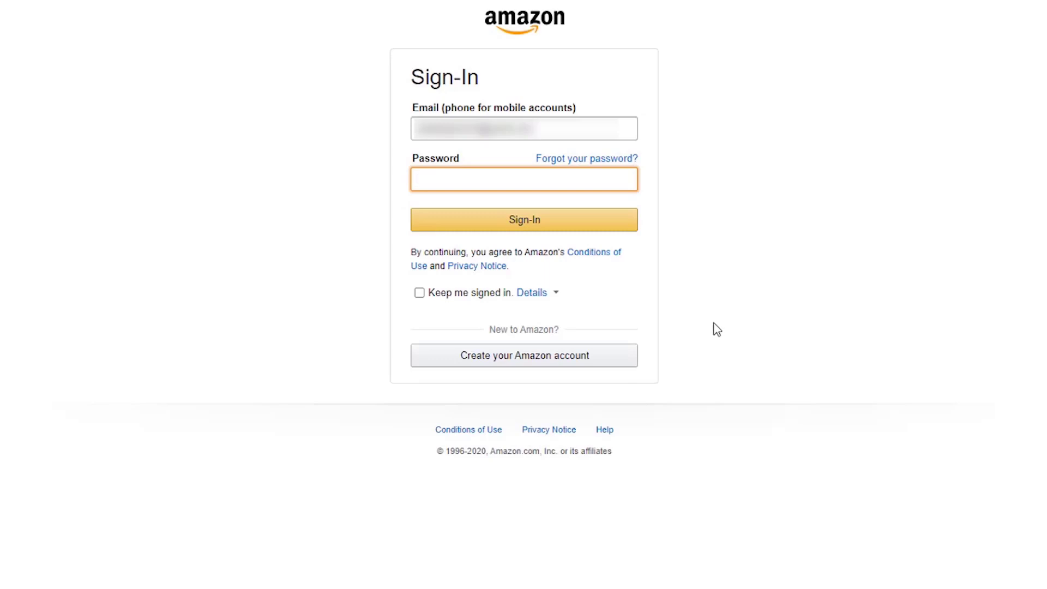
Leave the Amazon Sign-In page with the email entered and the password empty.
click(867, 224)
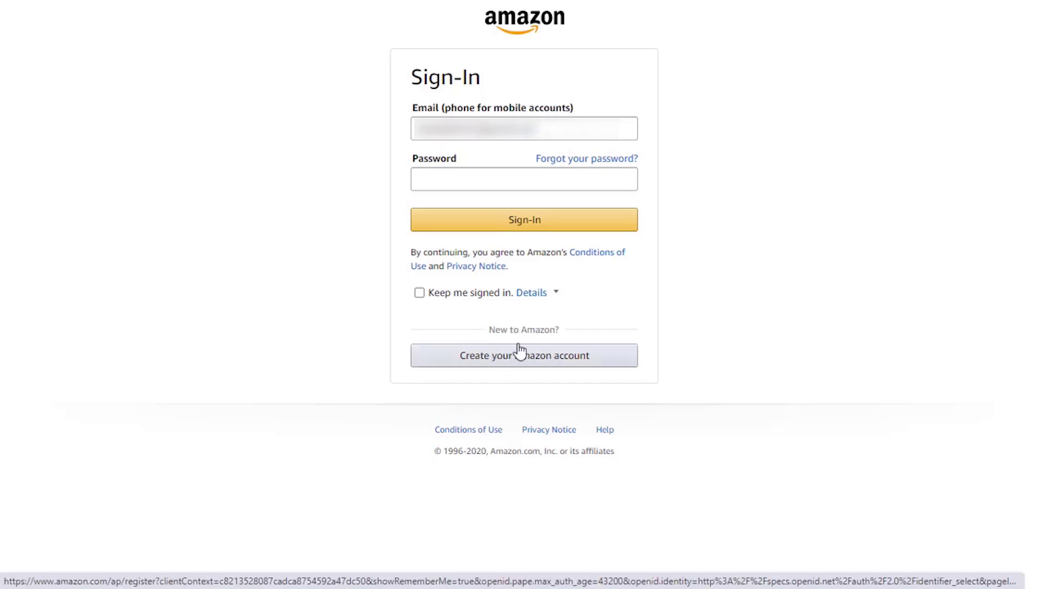
Start a new Amazon account and fill in the name, email and password fields.
click(539, 360)
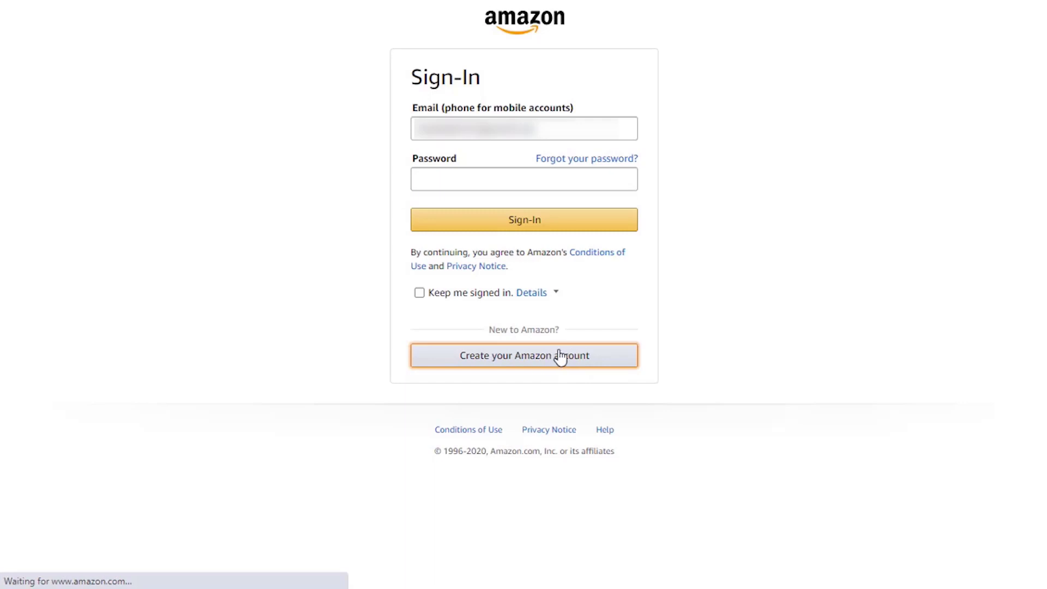
drag(458, 103, 395, 106)
drag(443, 150, 407, 152)
click(367, 154)
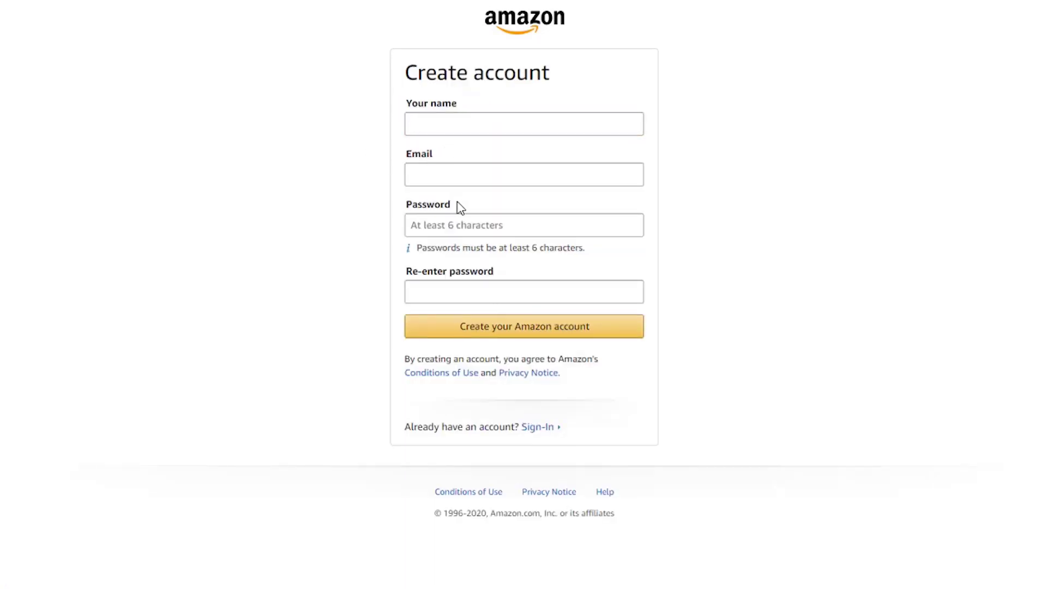
drag(456, 206, 340, 196)
click(503, 267)
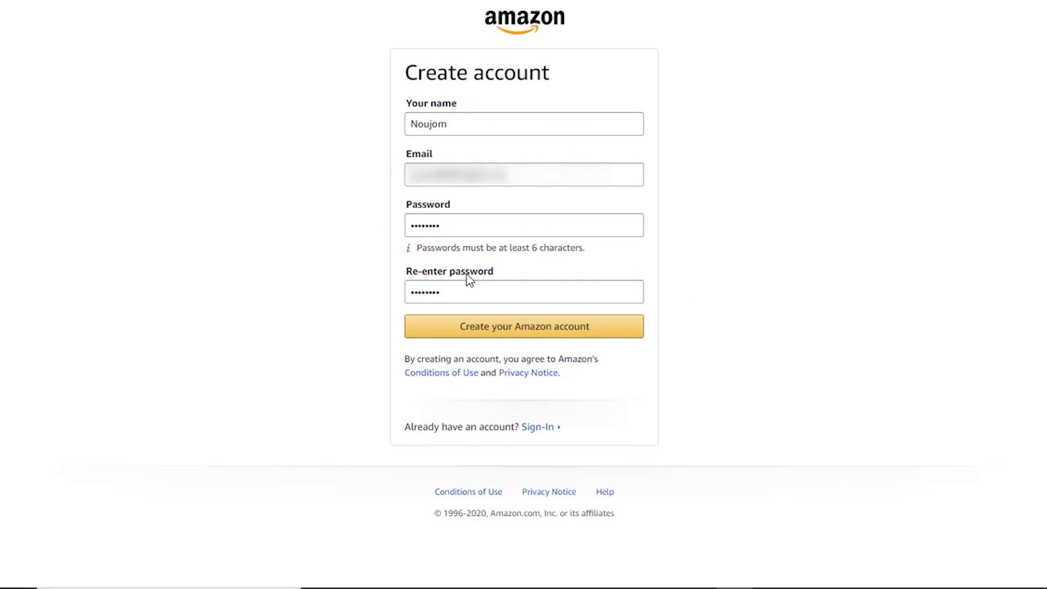
Re-enter the password and submit the Create account form.
drag(460, 276, 407, 272)
click(488, 275)
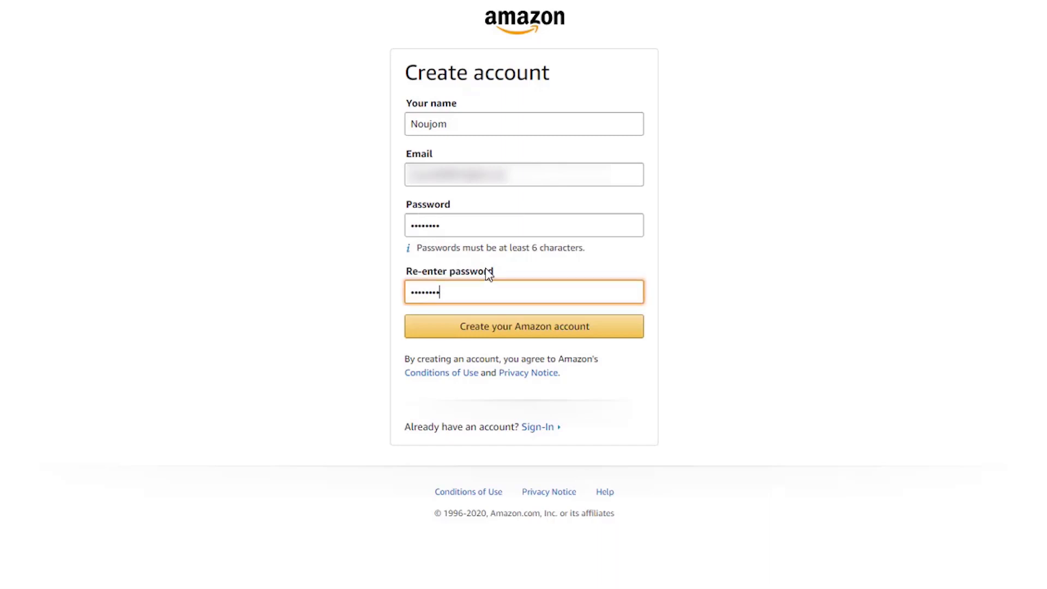
click(308, 297)
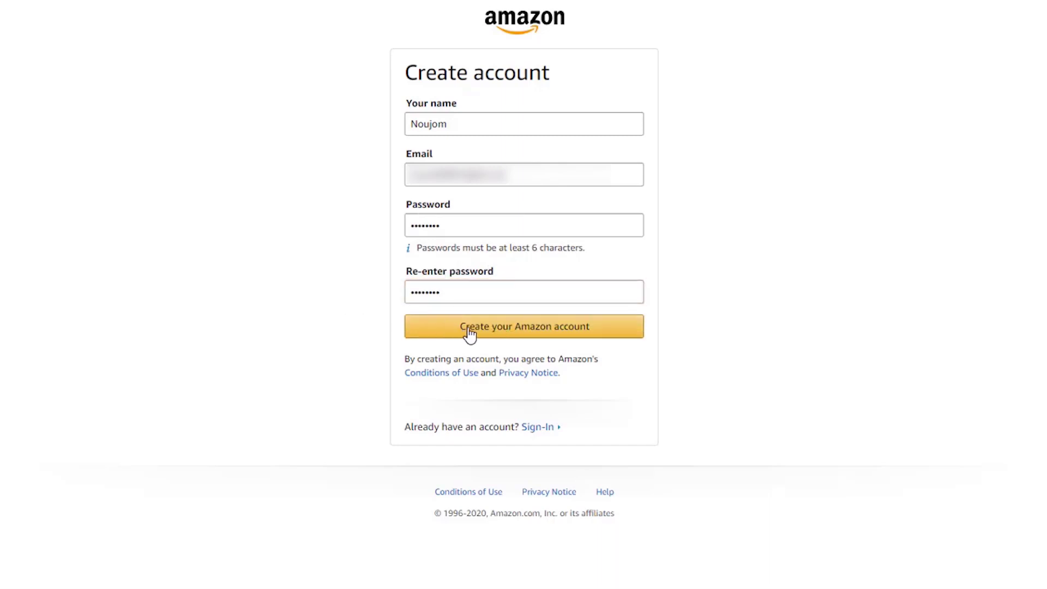
click(508, 334)
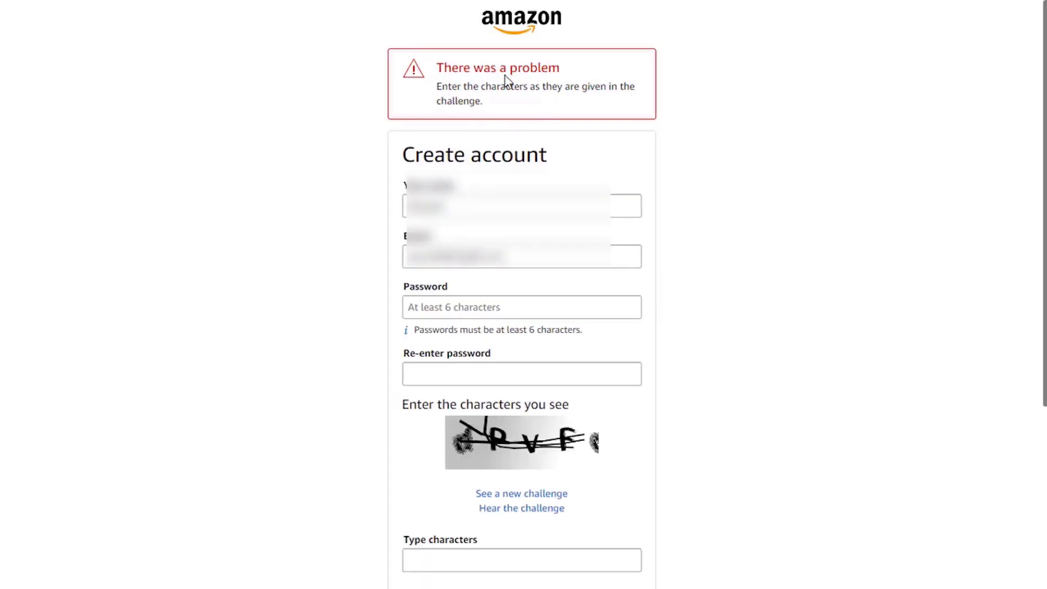
Resubmit the account form with both passwords and the challenge characters filled in.
scroll(695, 178, down, 2)
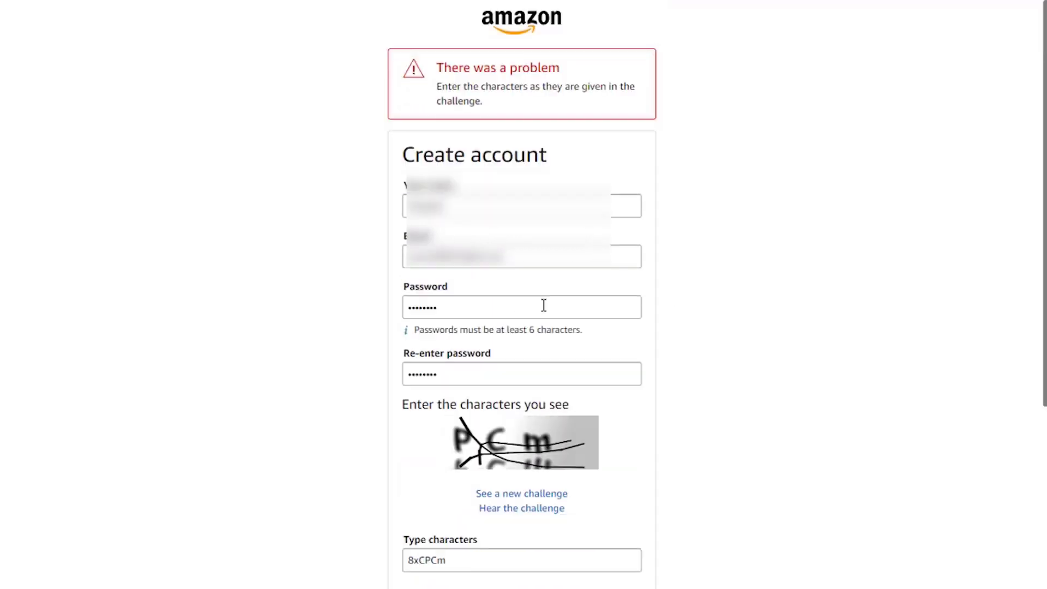
scroll(575, 362, down, 1)
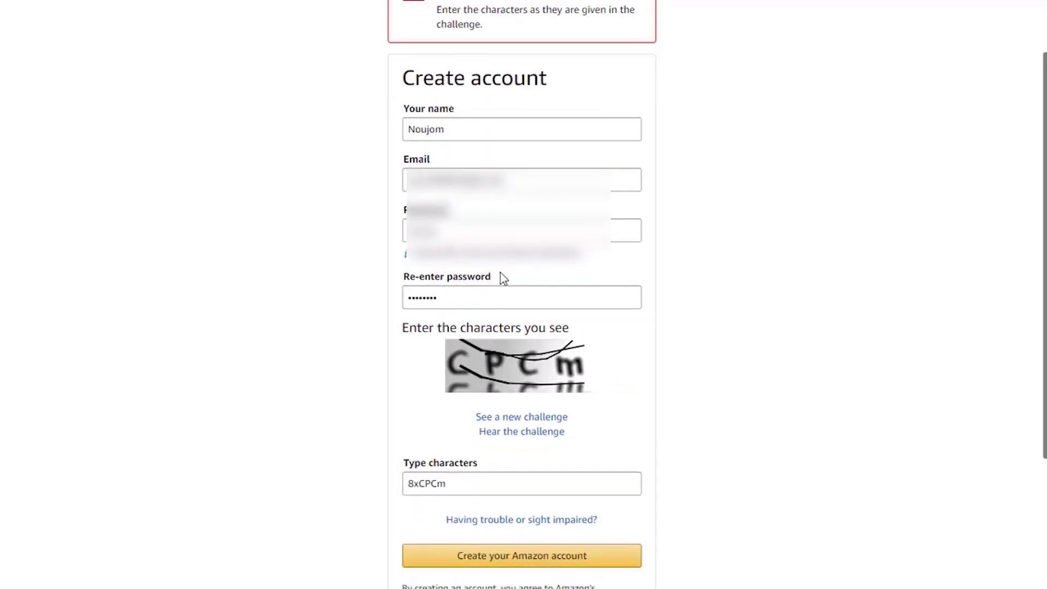
scroll(630, 334, down, 1)
scroll(630, 334, down, 2)
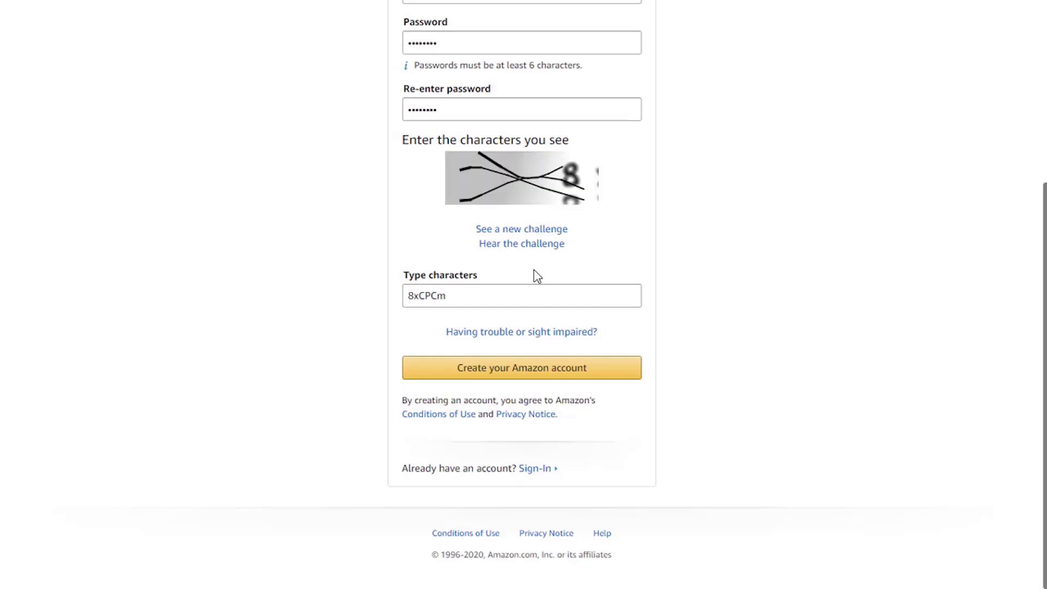
click(521, 375)
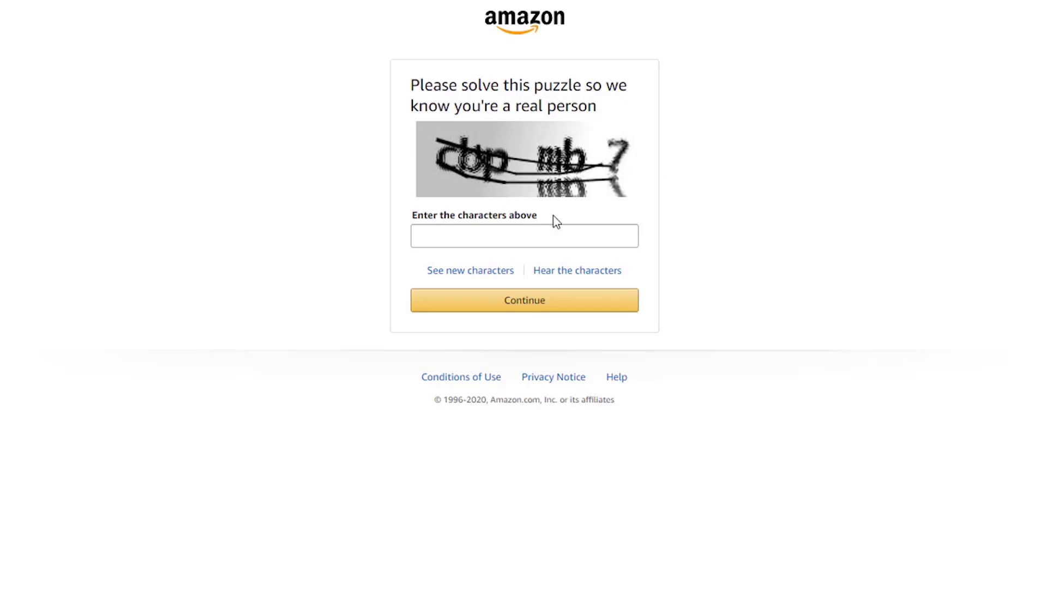
Solve the puzzle with the characters 'cbpmb7' to reach the Verify email address page.
click(533, 231)
text(cbpmb7)
click(516, 308)
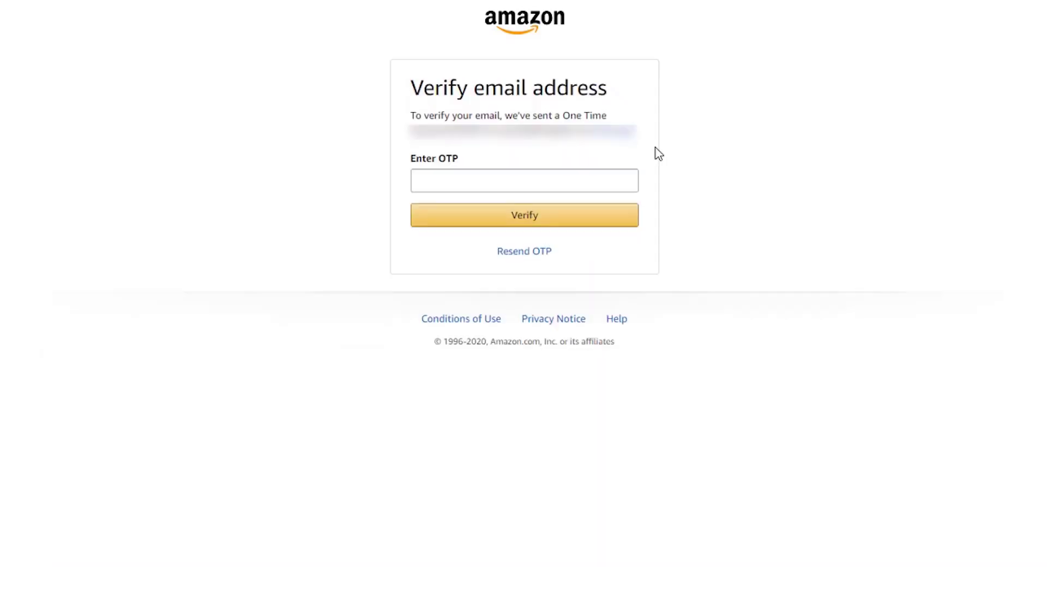
drag(413, 83, 594, 82)
click(498, 101)
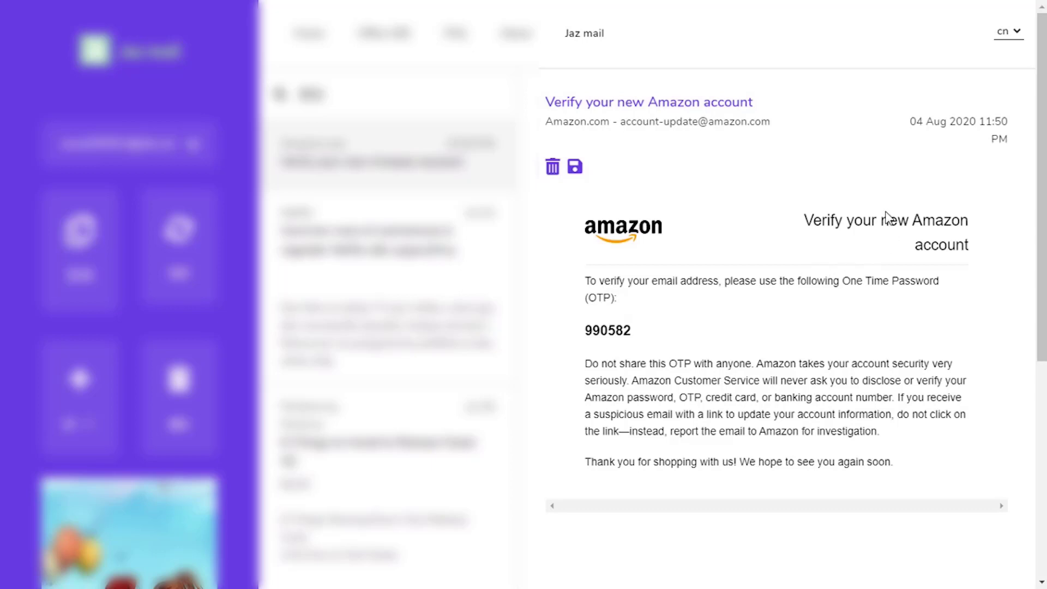
Copy the one-time password from the Amazon verification email in Jaz mail.
scroll(792, 229, down, 1)
drag(632, 254, 584, 254)
right_click(616, 249)
click(645, 260)
right_click(616, 250)
click(632, 260)
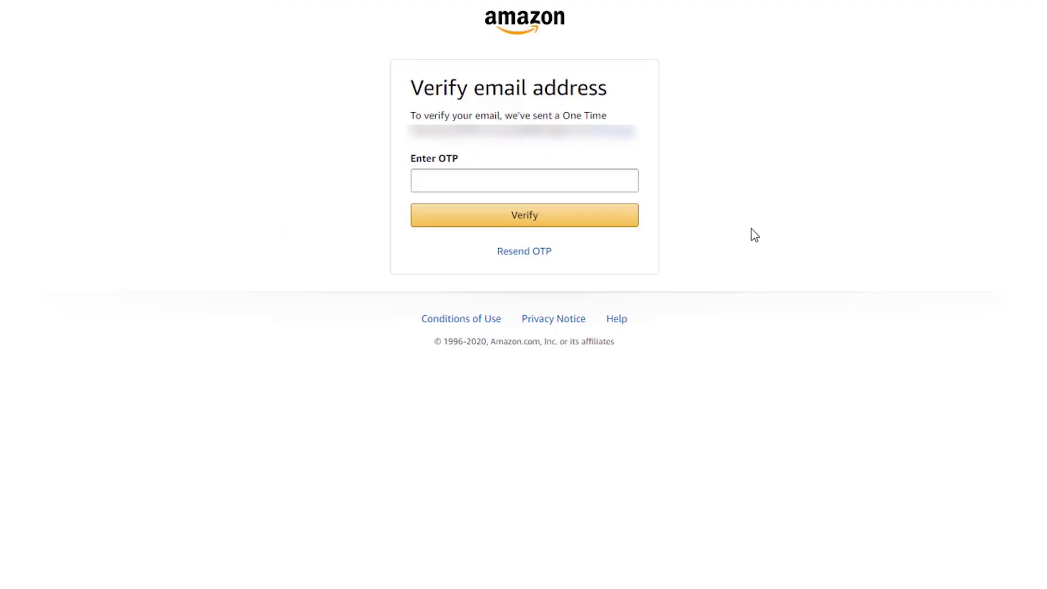
Paste the one-time password and verify the email address.
right_click(505, 180)
click(562, 299)
click(802, 248)
click(525, 223)
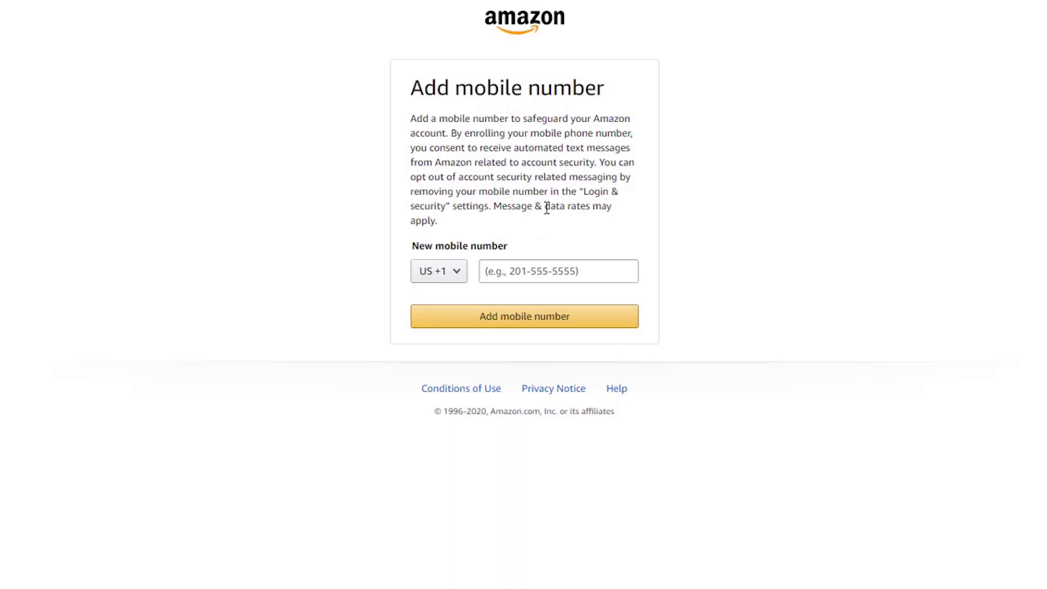
Add the mobile number with the Algeria +213 country code.
click(459, 278)
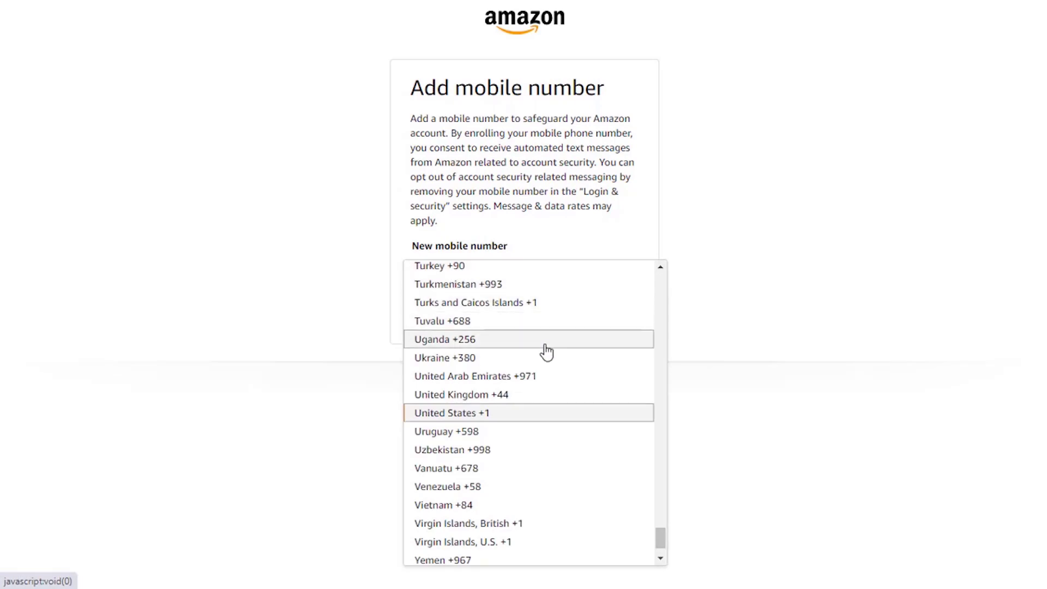
scroll(515, 398, down, 1)
drag(649, 529, 638, 273)
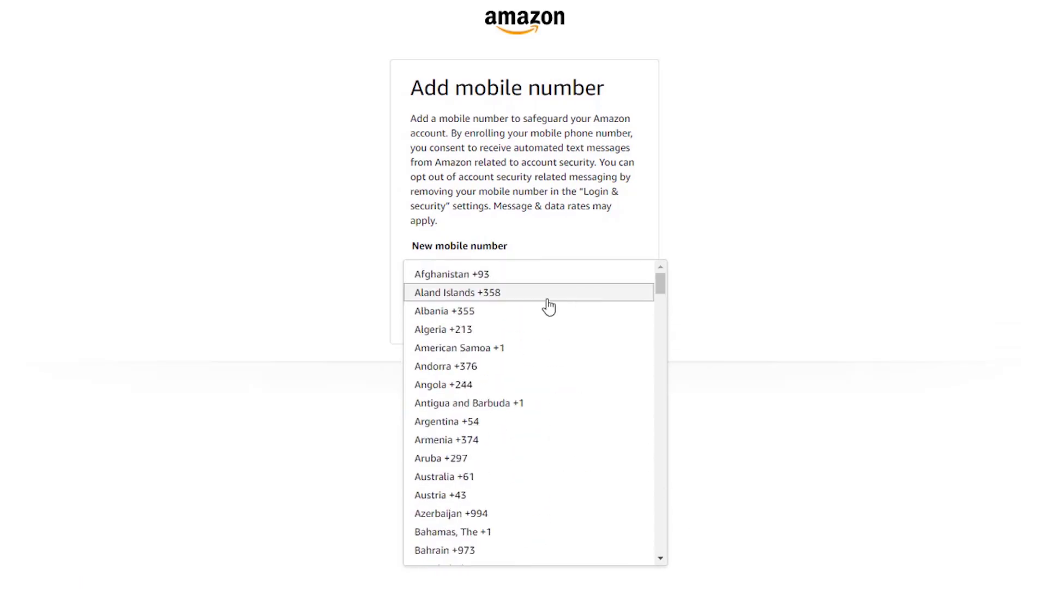
click(455, 334)
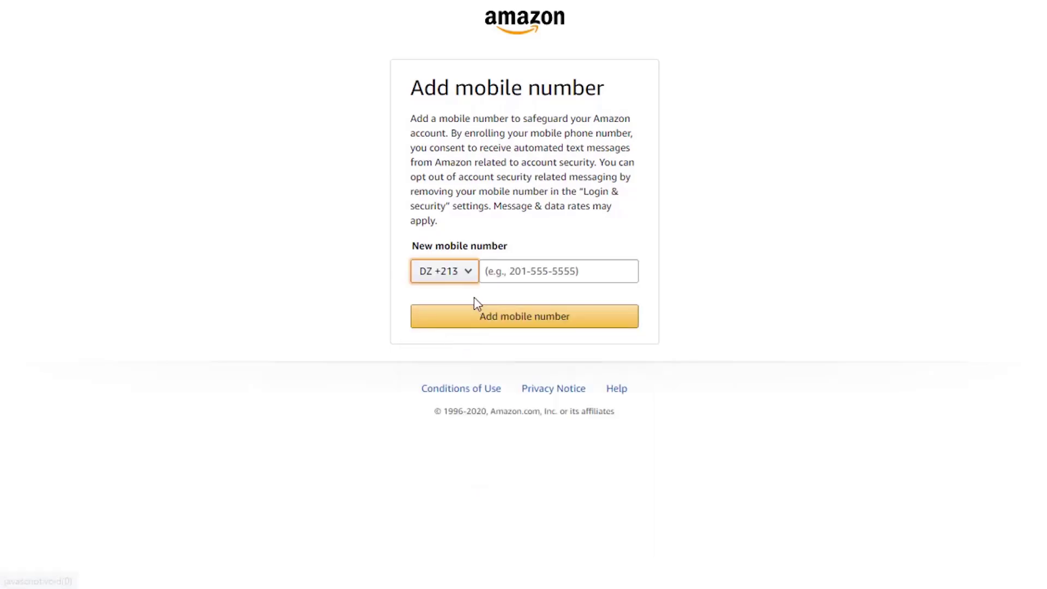
click(512, 271)
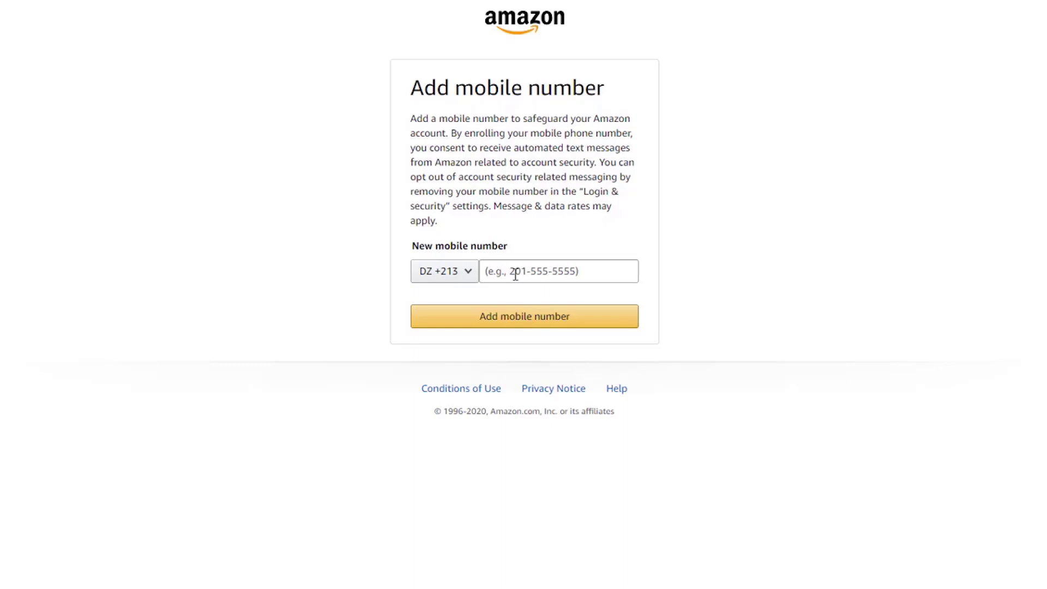
key(Return)
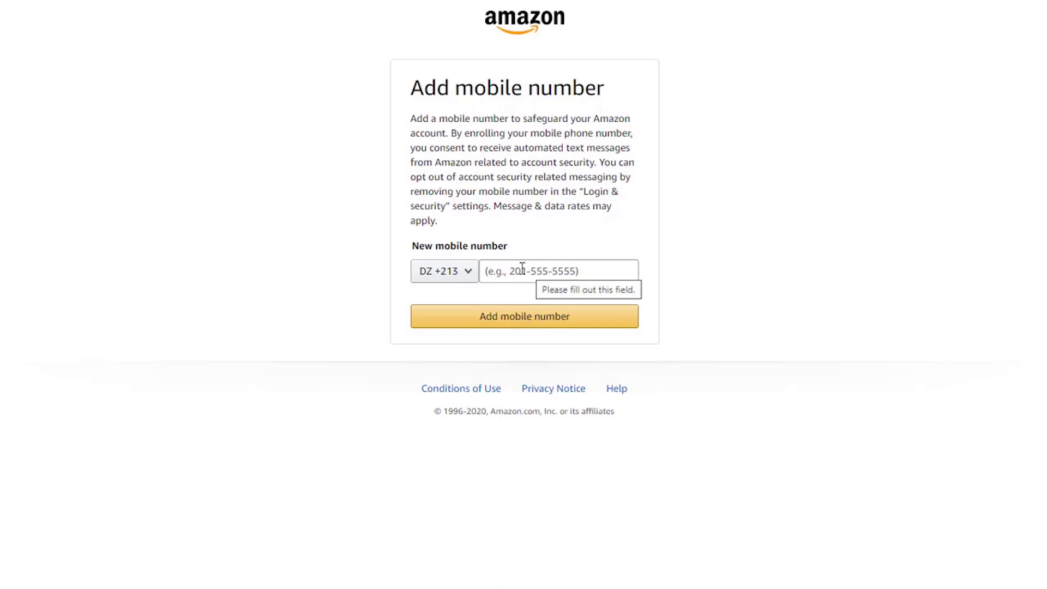
key(ctrl+v)
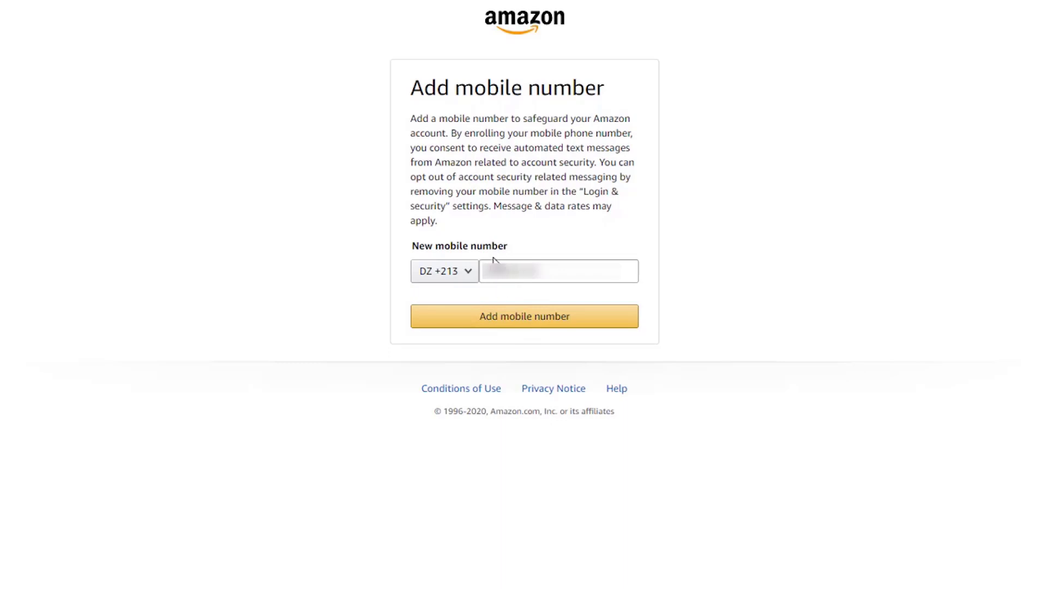
click(512, 328)
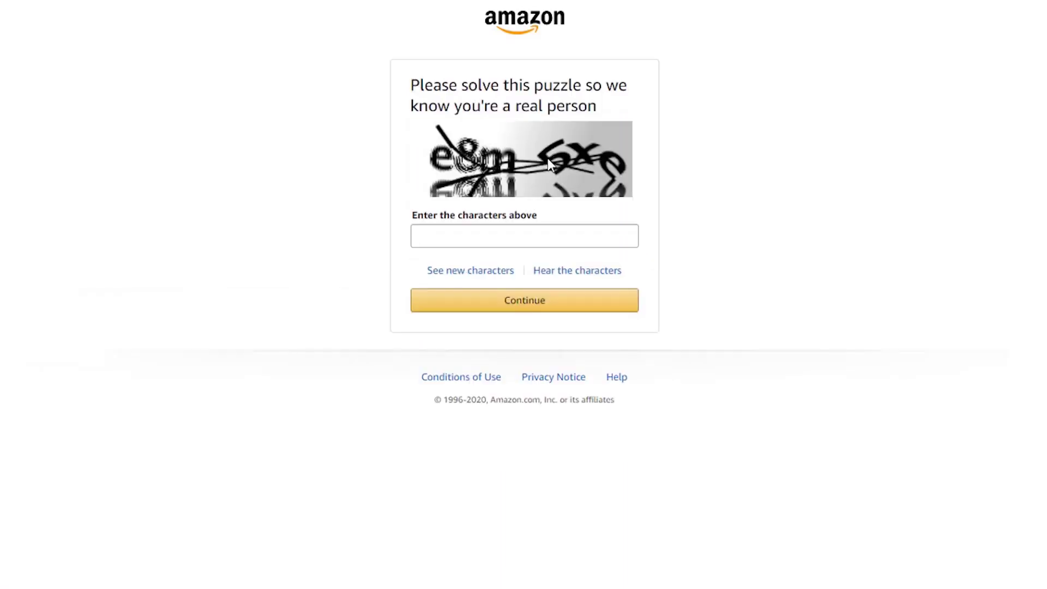
Solve the new puzzle with the characters 'e8m5xe'.
click(508, 246)
text(e8m5xe)
click(524, 306)
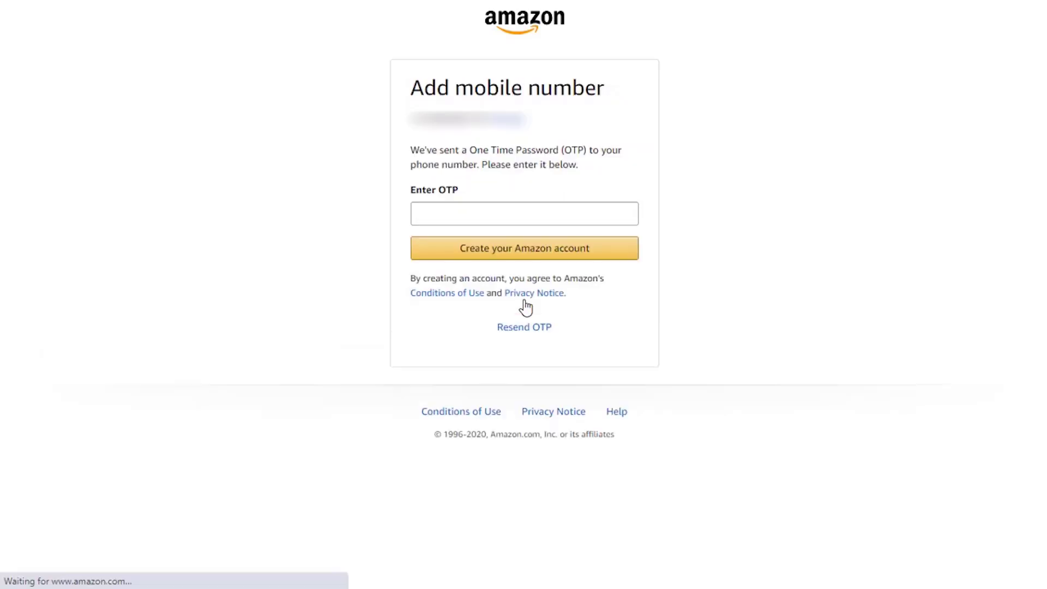
drag(416, 150, 432, 152)
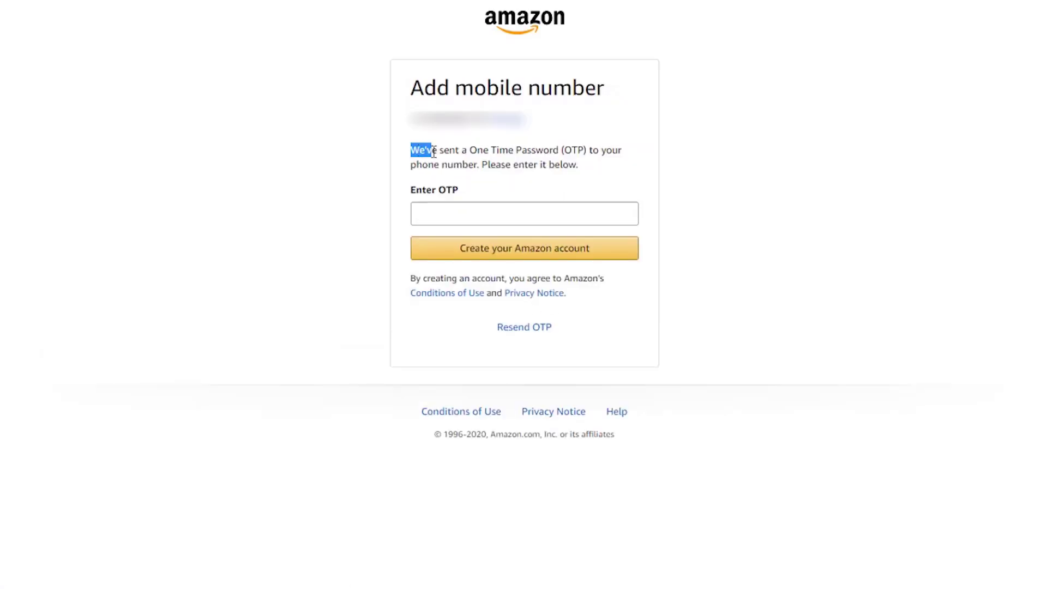
click(465, 163)
Paste the SMS code into Enter OTP and finish creating the Amazon account.
click(510, 203)
key(ctrl+v)
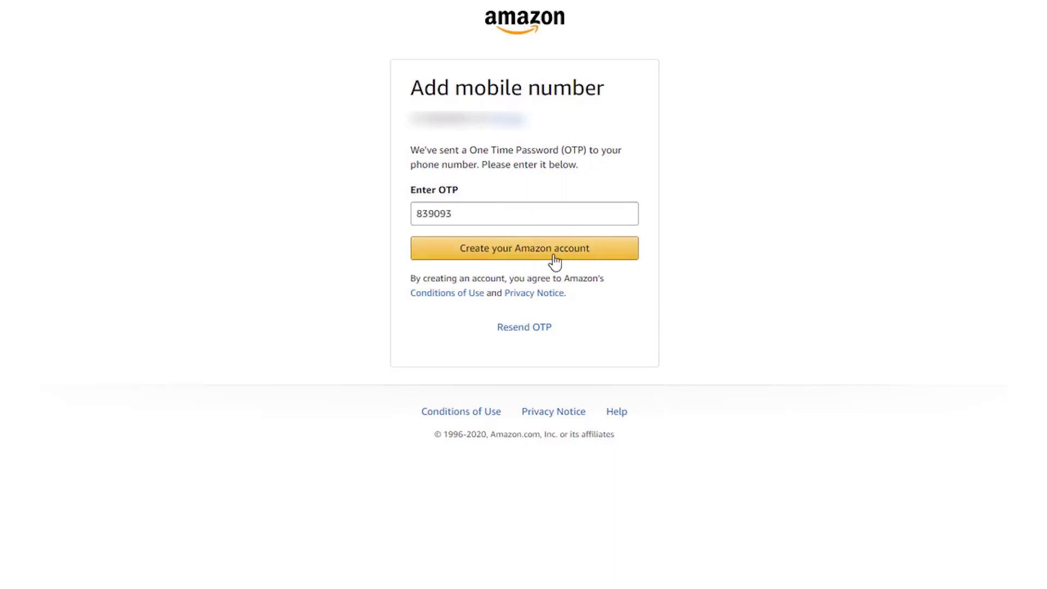
click(530, 255)
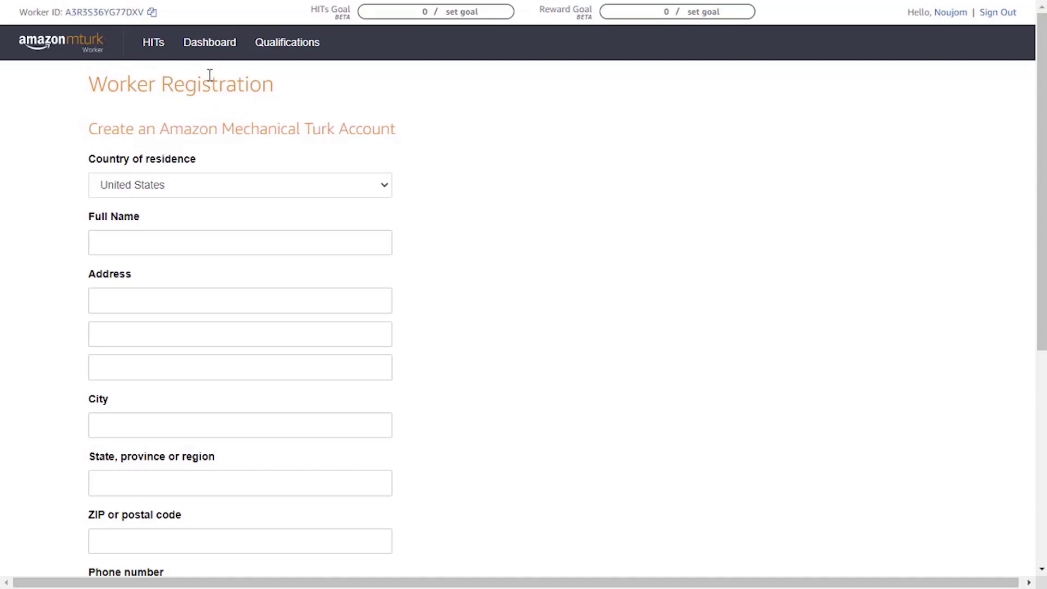
Set Algeria as the country of residence on the Worker Registration form.
triple_click(119, 90)
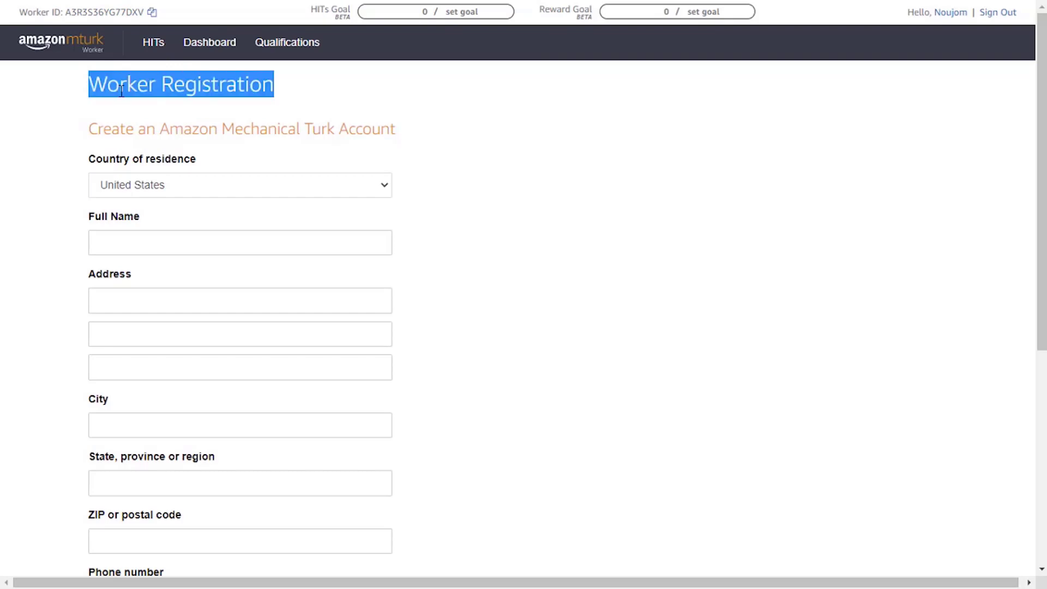
click(121, 90)
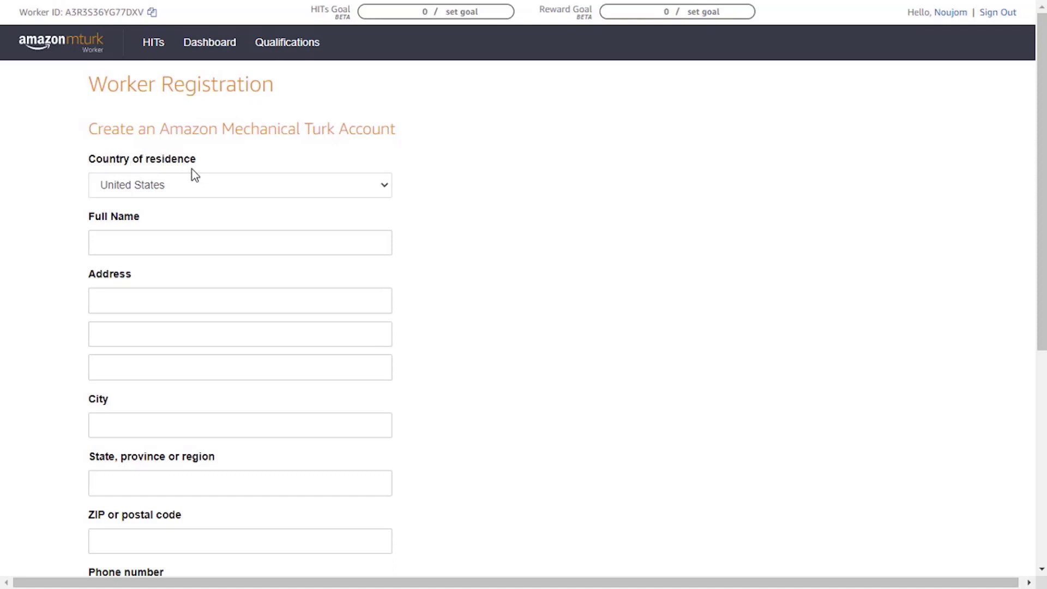
click(212, 186)
drag(385, 431, 387, 217)
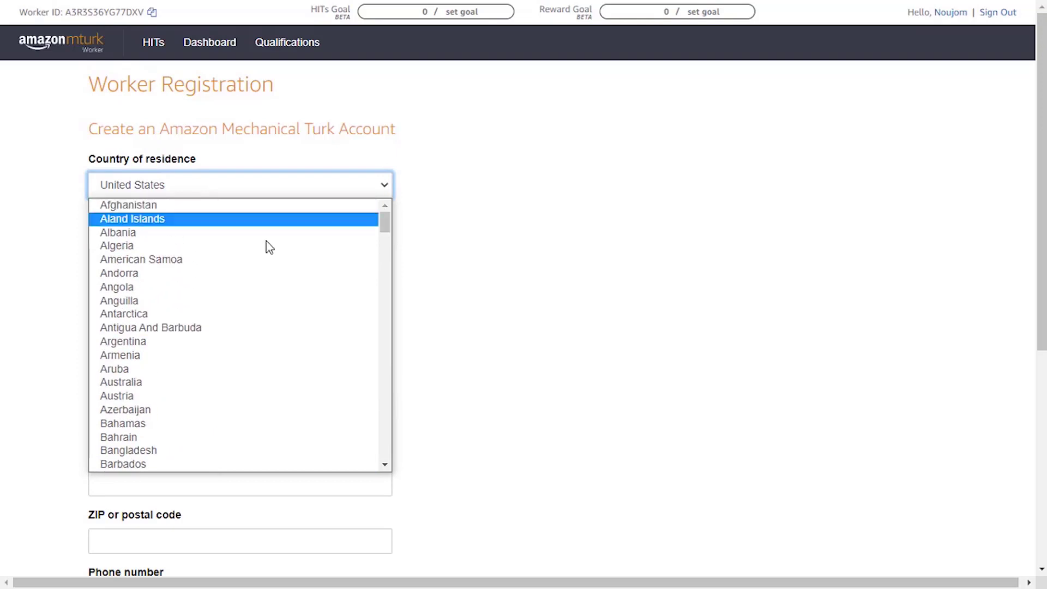
click(234, 246)
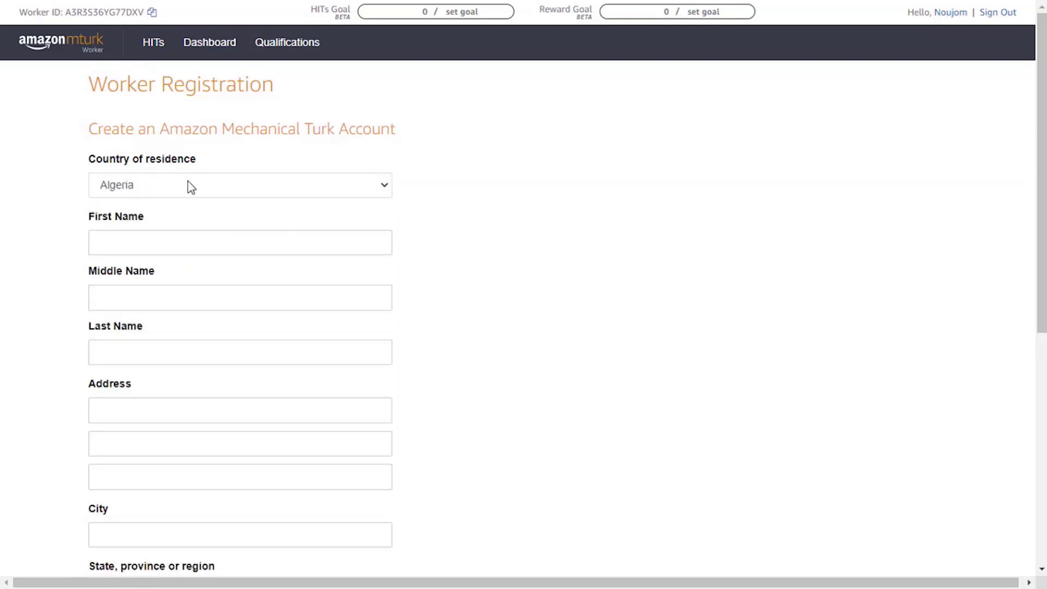
scroll(532, 172, down, 3)
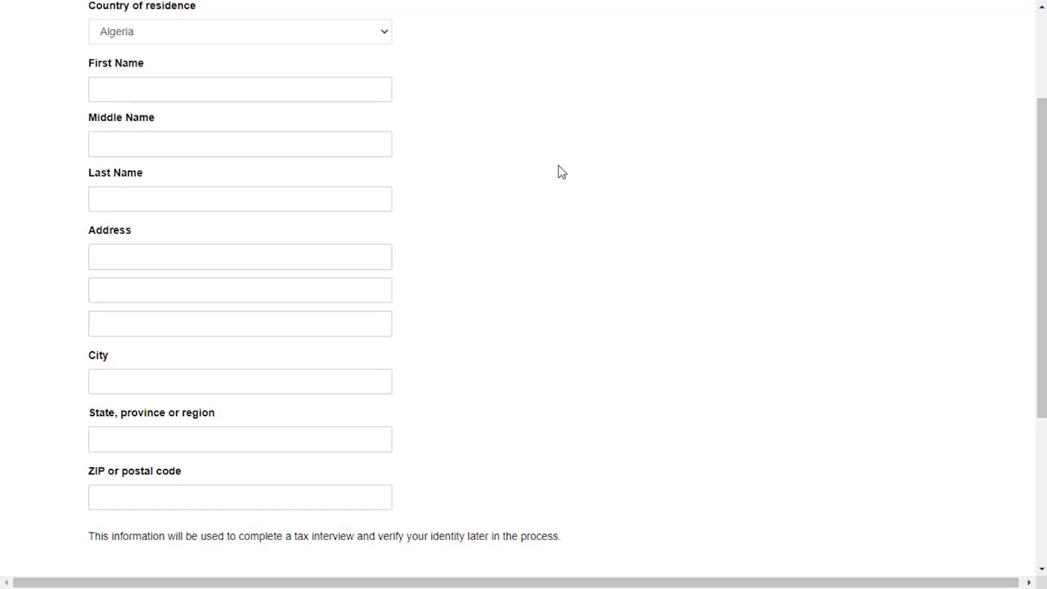
drag(144, 68, 89, 64)
Fill in the address details on the registration form.
click(161, 122)
drag(161, 119, 99, 108)
click(102, 113)
drag(175, 173, 92, 176)
click(94, 177)
scroll(164, 441, down, 2)
scroll(149, 420, down, 3)
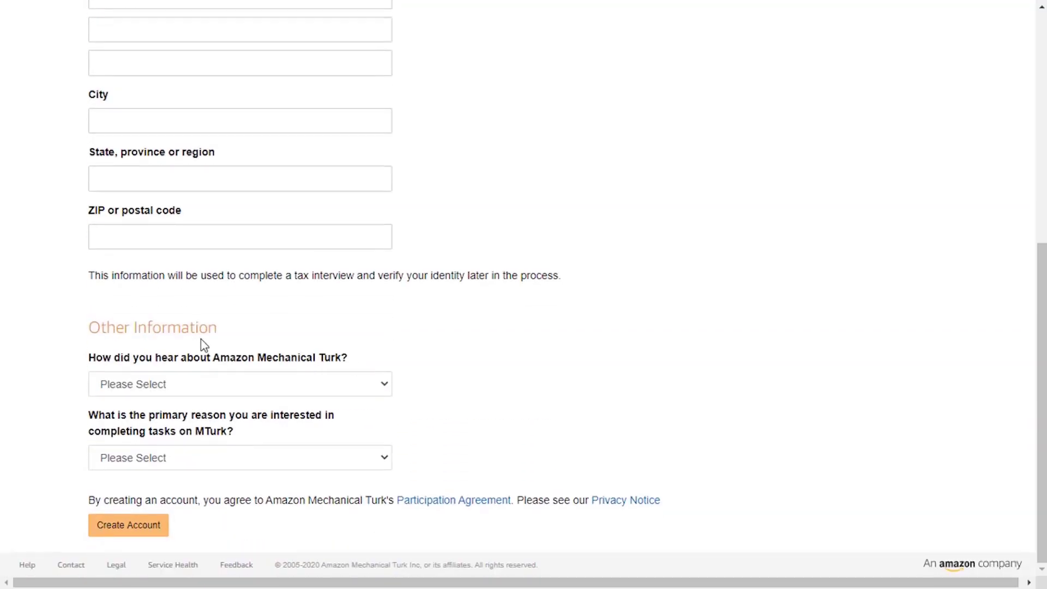
double_click(95, 332)
click(107, 356)
Pick 'Family or Friends' as the referral and work-from-anywhere as the main reason.
click(384, 383)
click(365, 403)
click(360, 390)
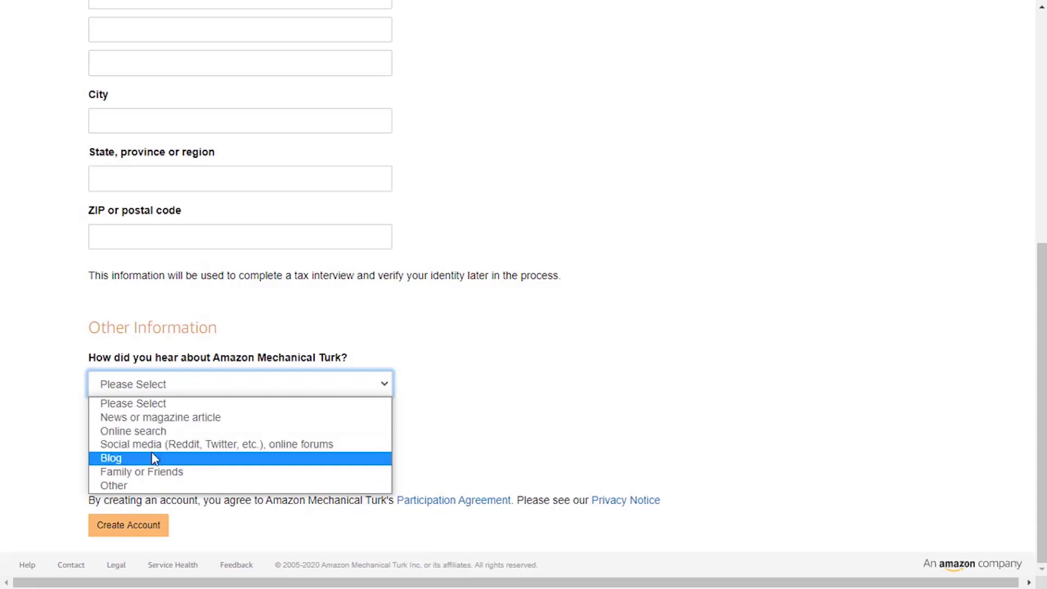
click(176, 472)
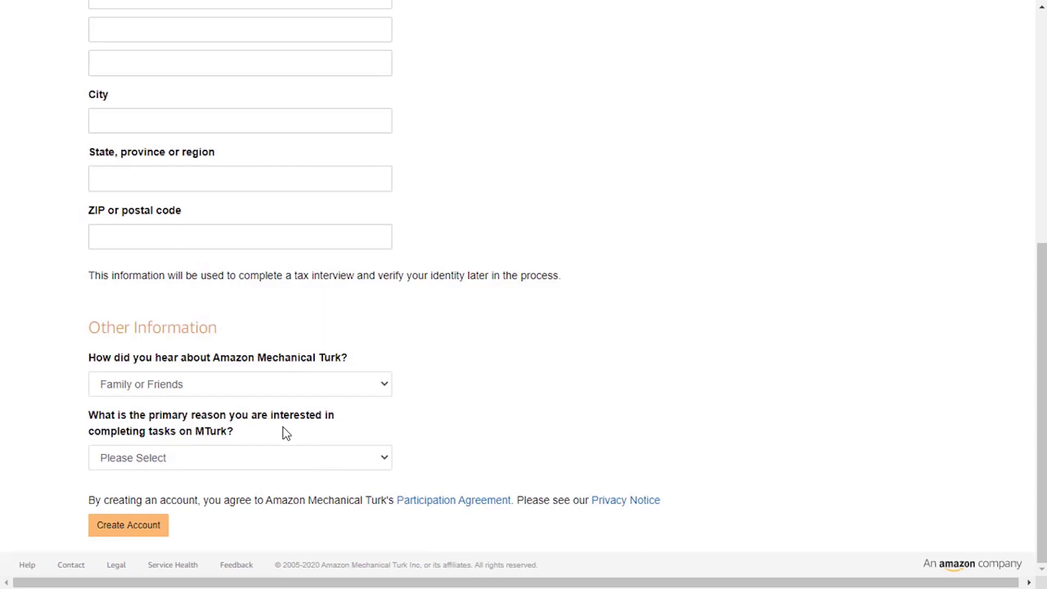
click(281, 459)
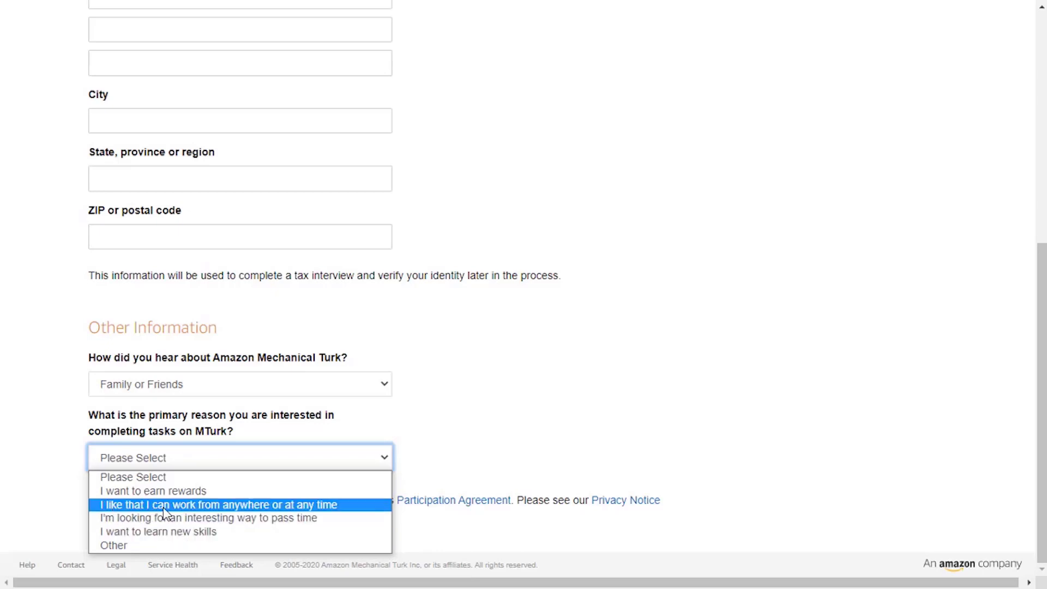
click(302, 506)
scroll(588, 376, up, 8)
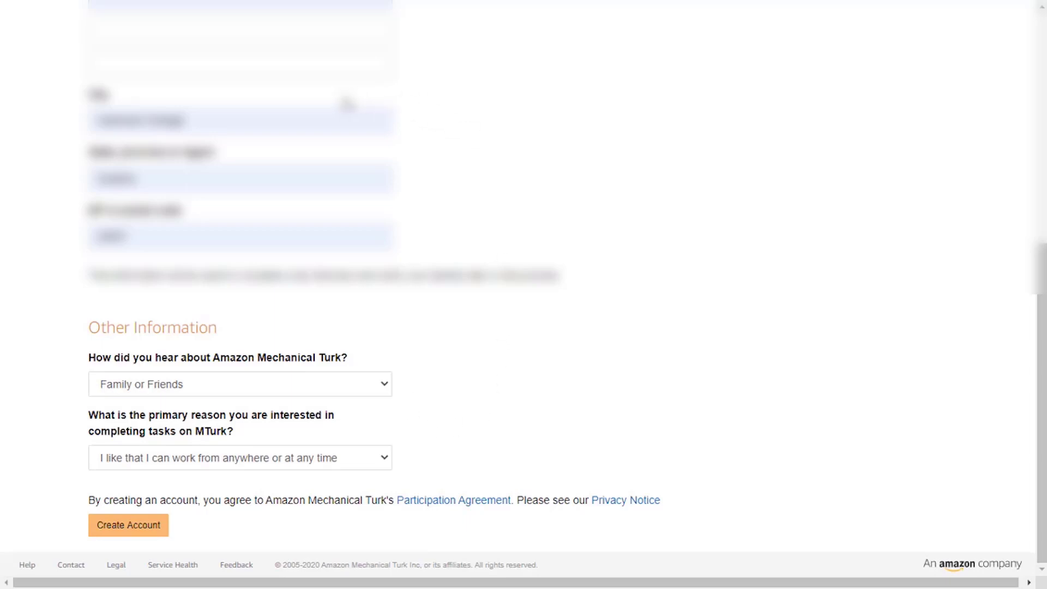
Submit the worker registration for review, then open the HIT Groups list of 924 groups.
click(122, 537)
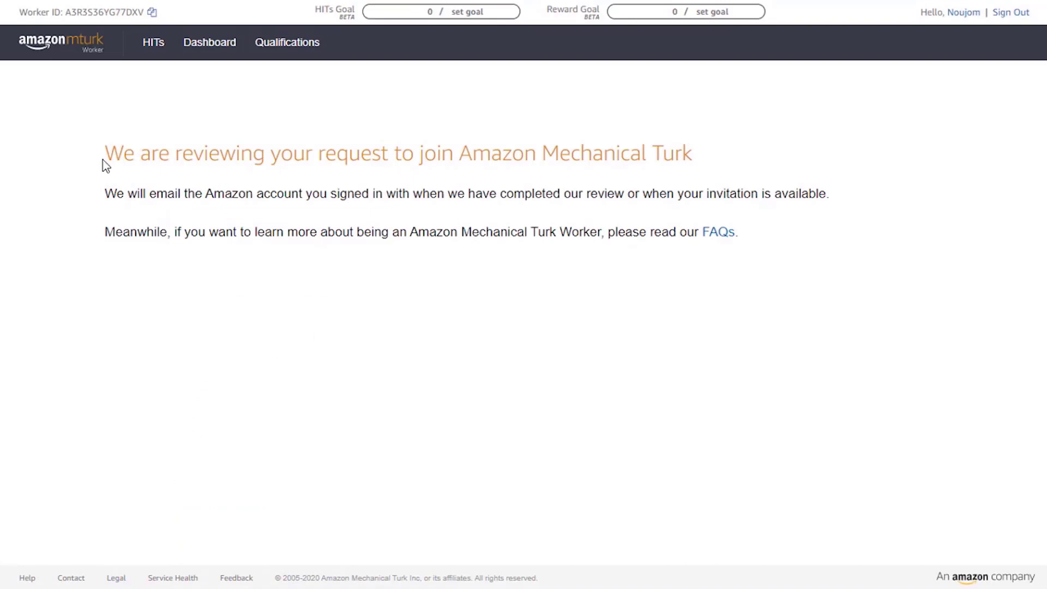
drag(113, 155, 153, 158)
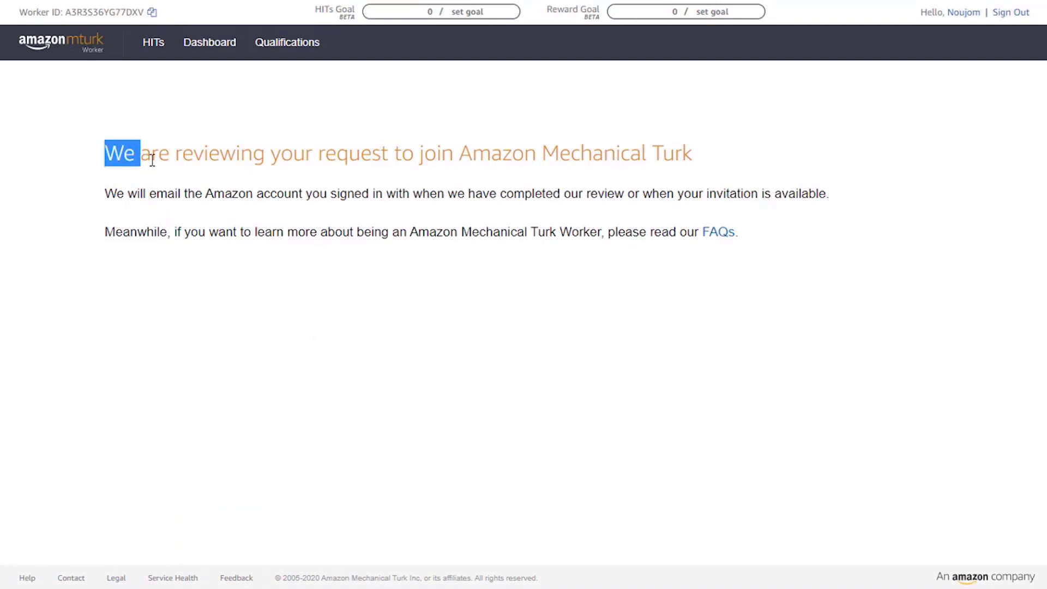
click(157, 159)
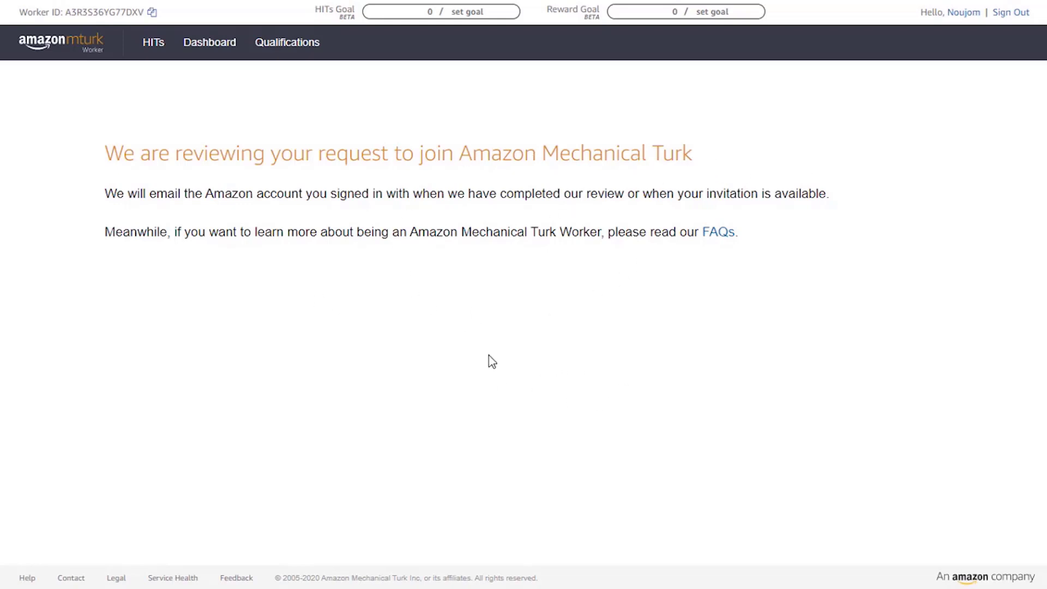
drag(753, 254, 114, 158)
click(114, 158)
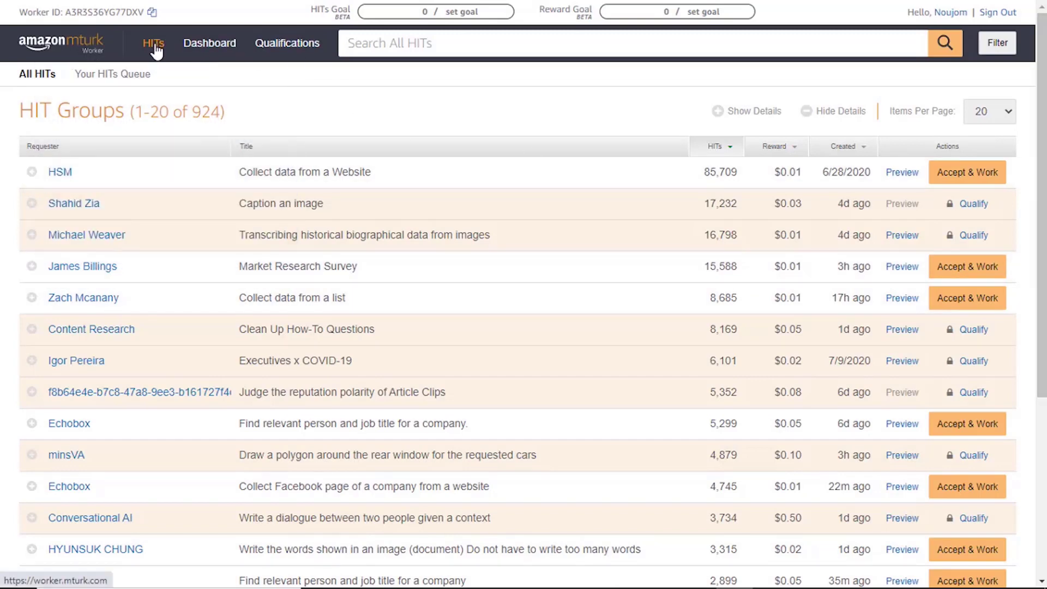
Sort the HIT Groups list by reward, lowest first, so the $0.01 tasks lead.
scroll(709, 218, down, 5)
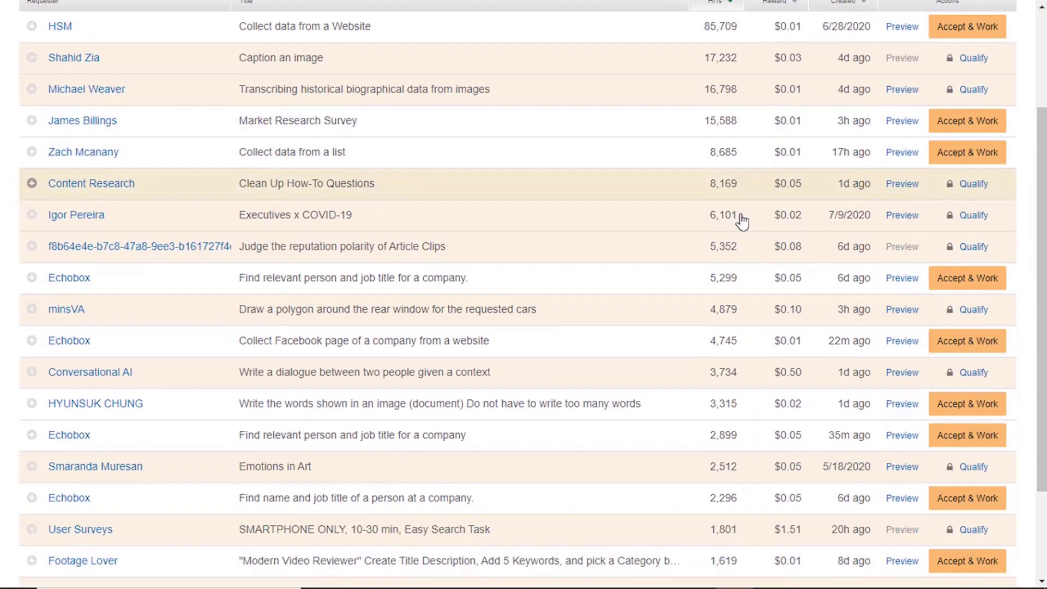
scroll(749, 275, up, 5)
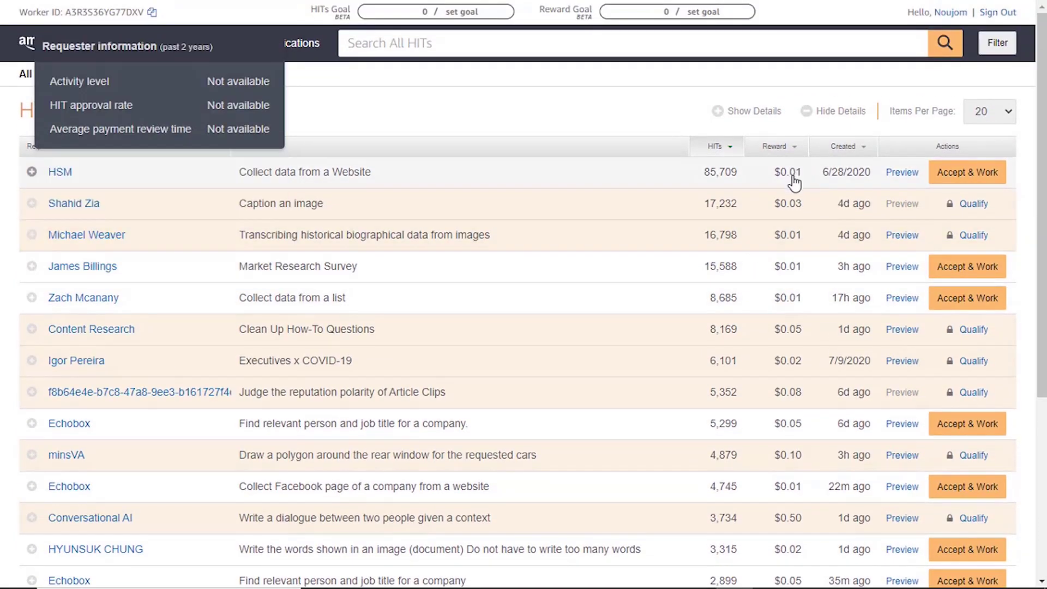
drag(802, 173, 777, 181)
click(774, 147)
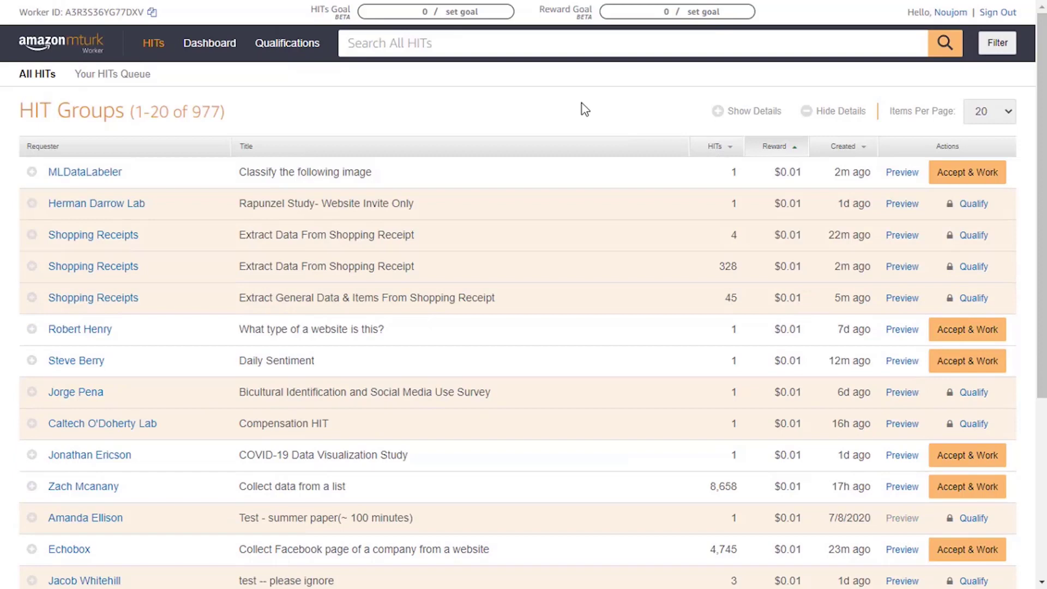
scroll(736, 265, down, 3)
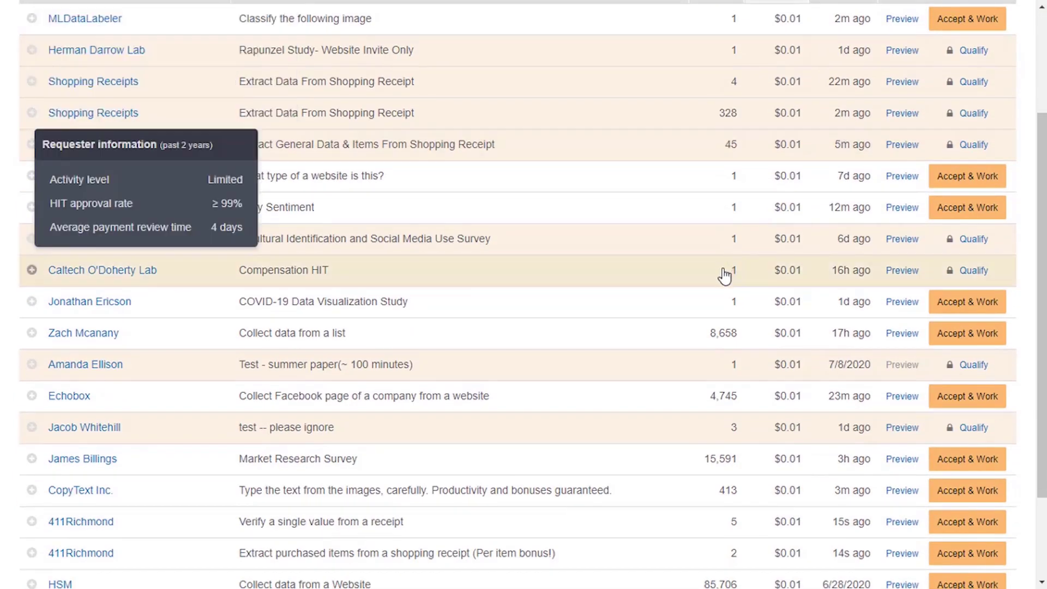
scroll(726, 272, down, 2)
scroll(726, 276, up, 5)
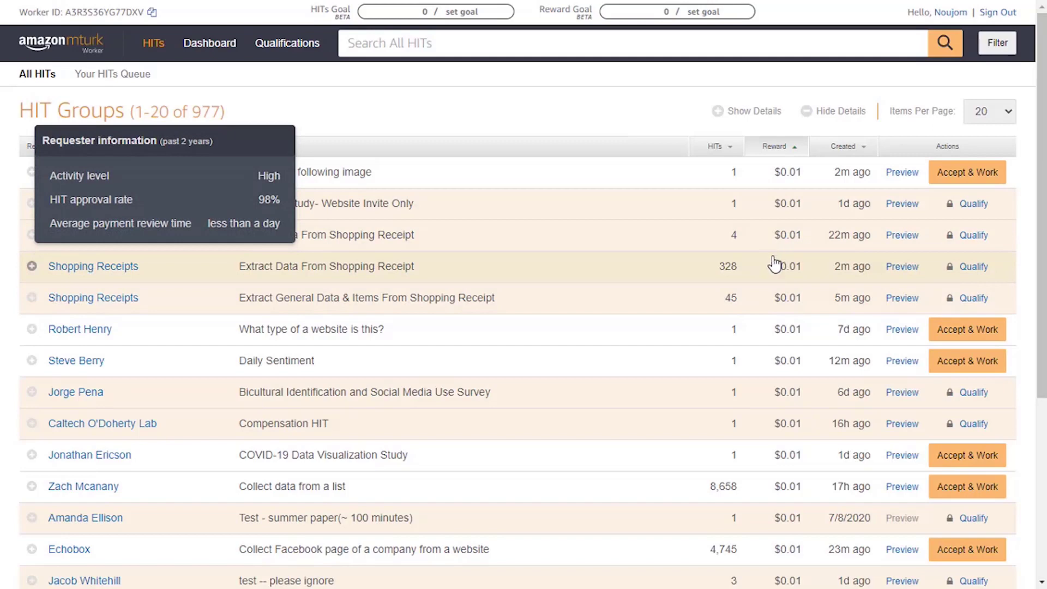
Re-sort the HIT Groups by reward, highest first, and browse the $15.00 tasks.
click(786, 154)
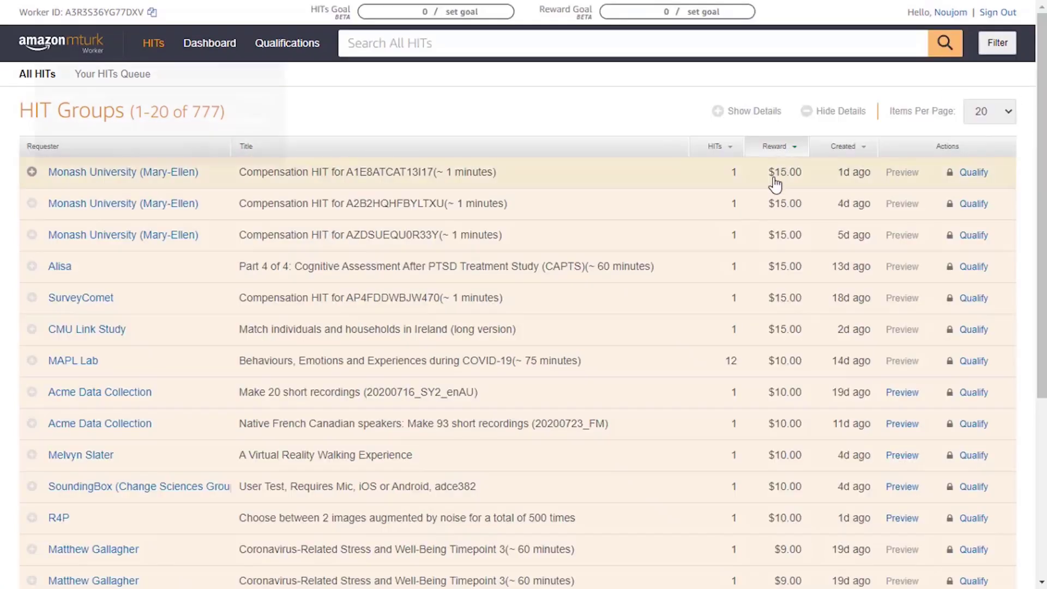
drag(813, 175, 763, 179)
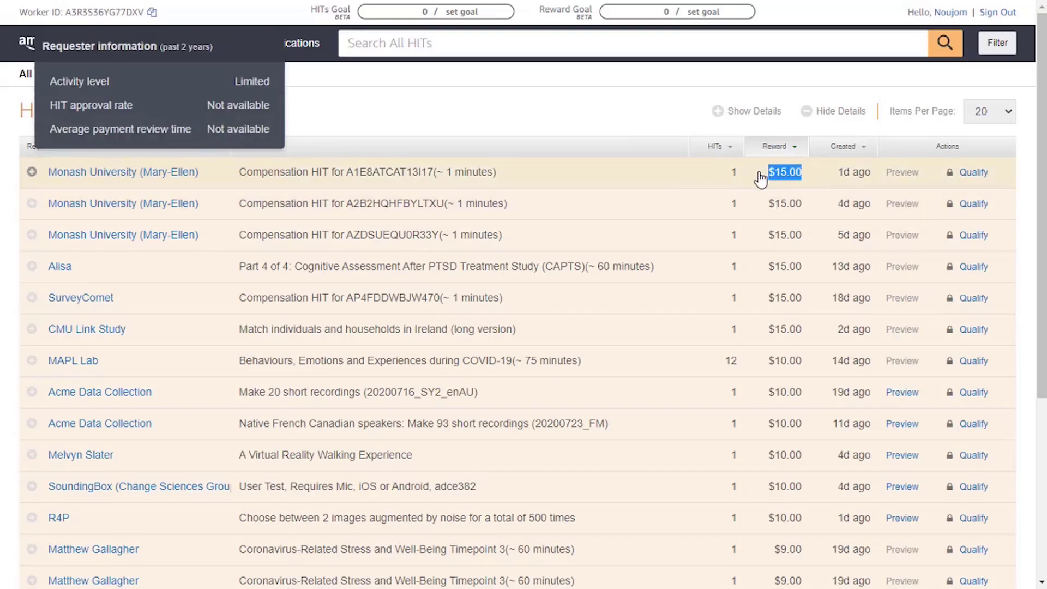
click(759, 176)
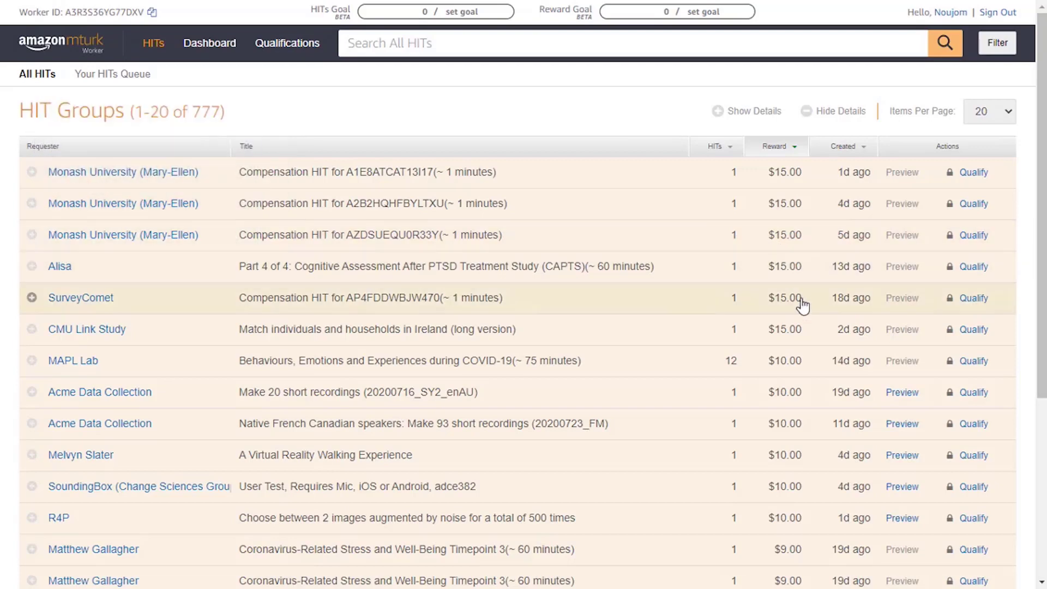
scroll(804, 426, down, 5)
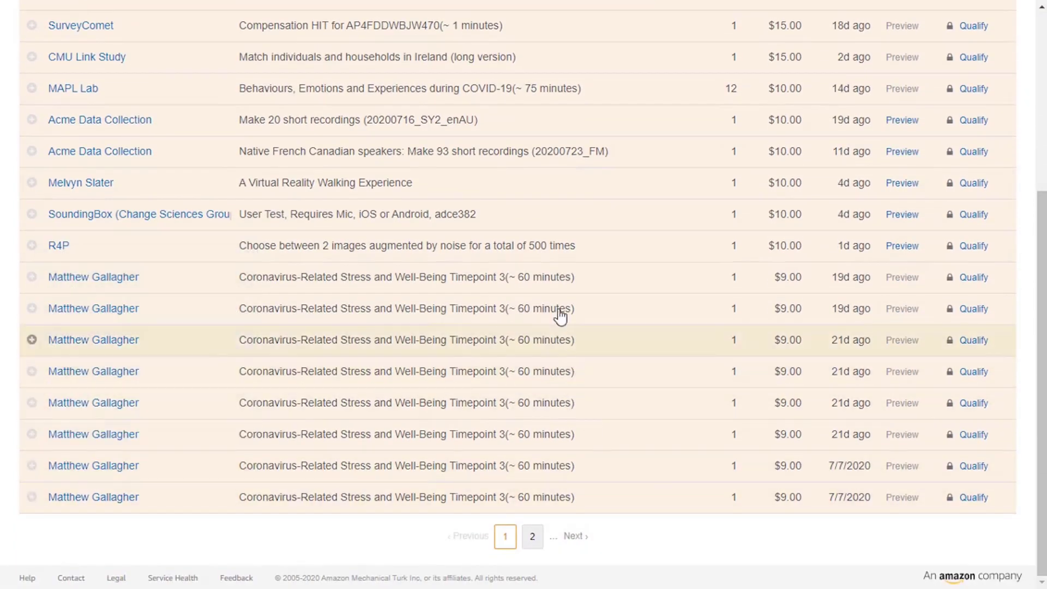
Expand and collapse the coronavirus stress survey HIT's details, then sort back to lowest reward first.
drag(573, 289, 614, 300)
click(576, 285)
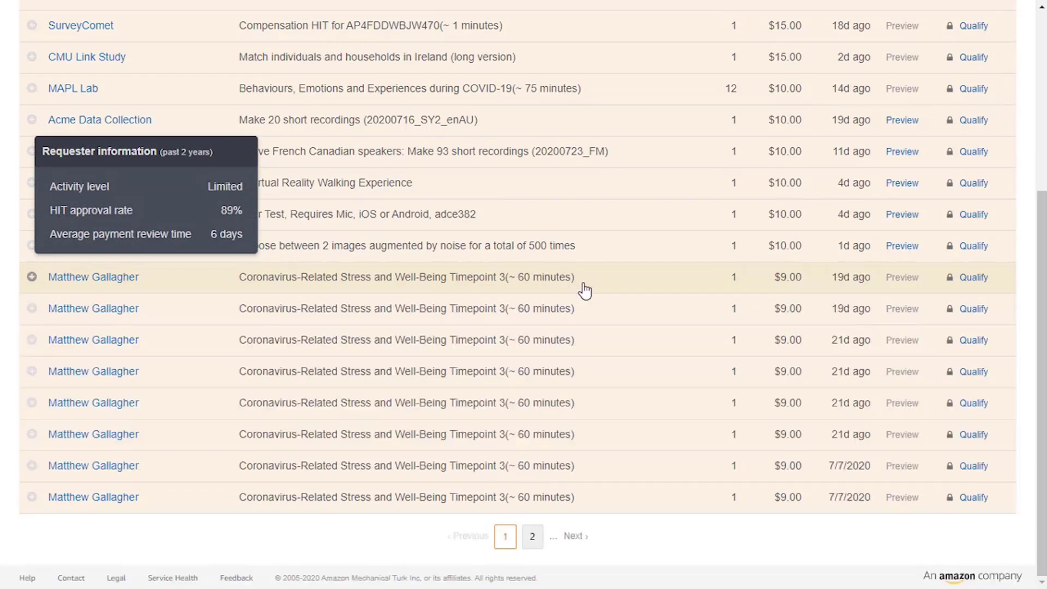
scroll(779, 295, up, 5)
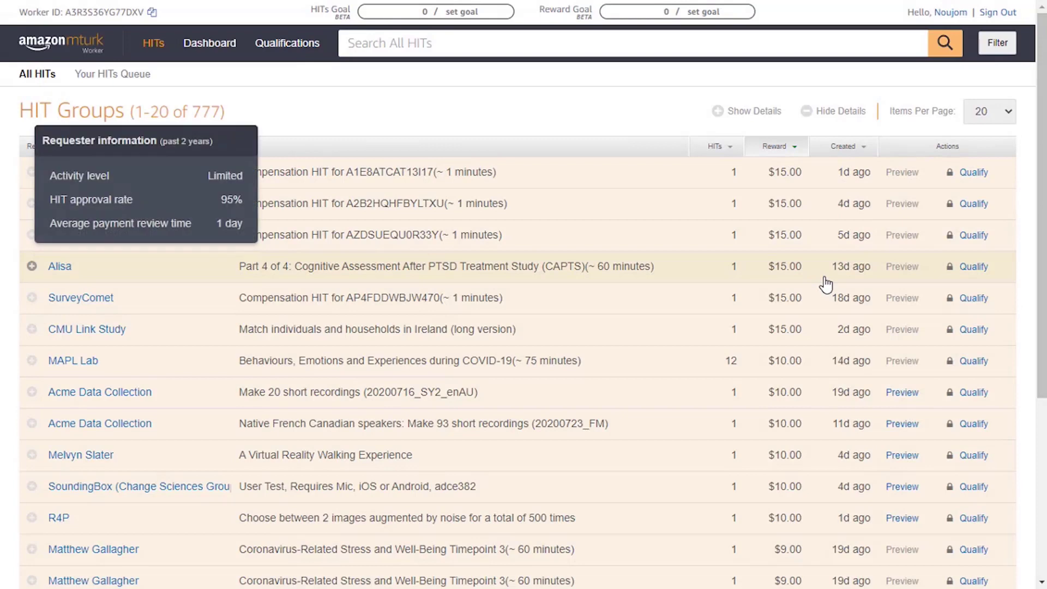
click(793, 156)
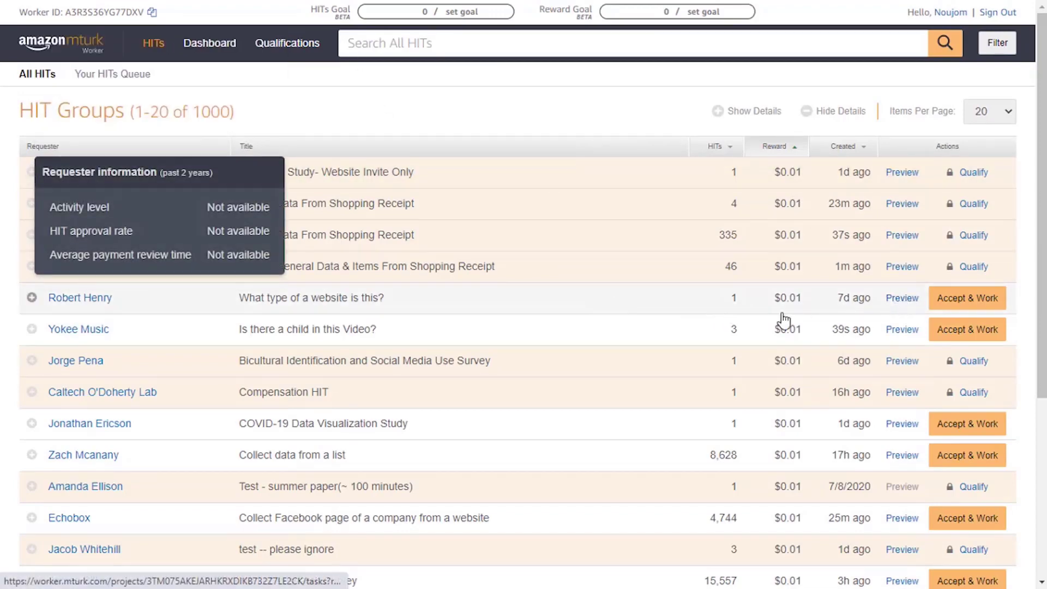
Attempt Accept & Work on the 'What type of a website is this?' task, then scroll to the bottom.
scroll(775, 327, down, 1)
scroll(714, 349, down, 3)
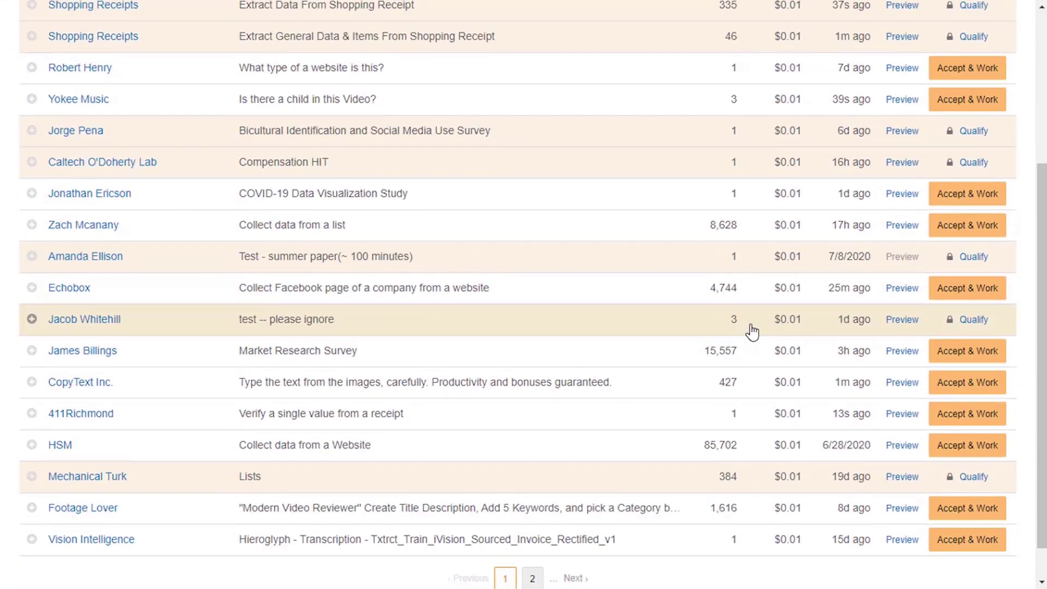
scroll(764, 334, down, 1)
scroll(764, 322, up, 5)
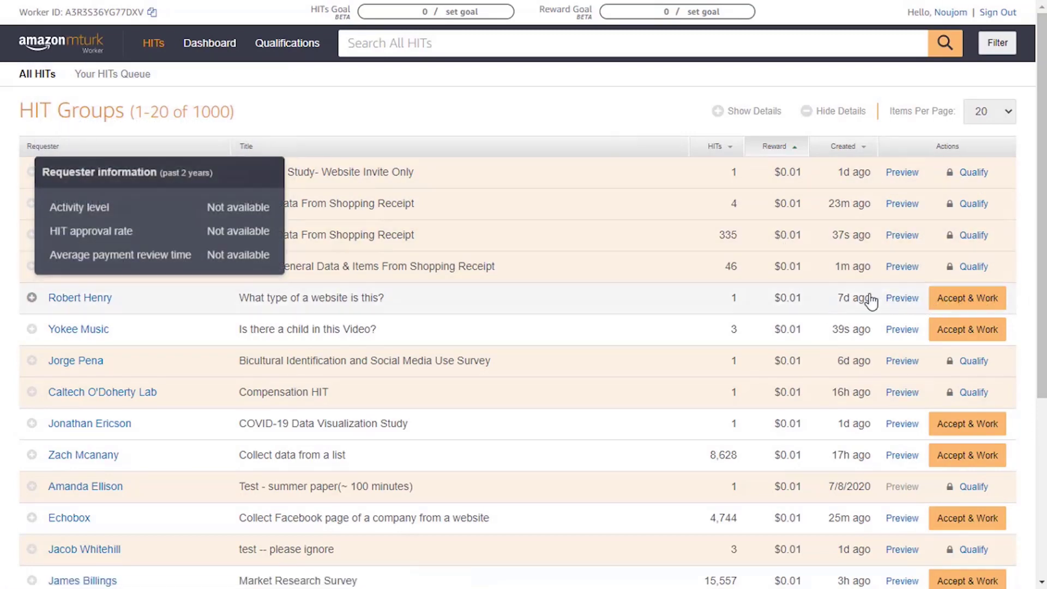
click(960, 305)
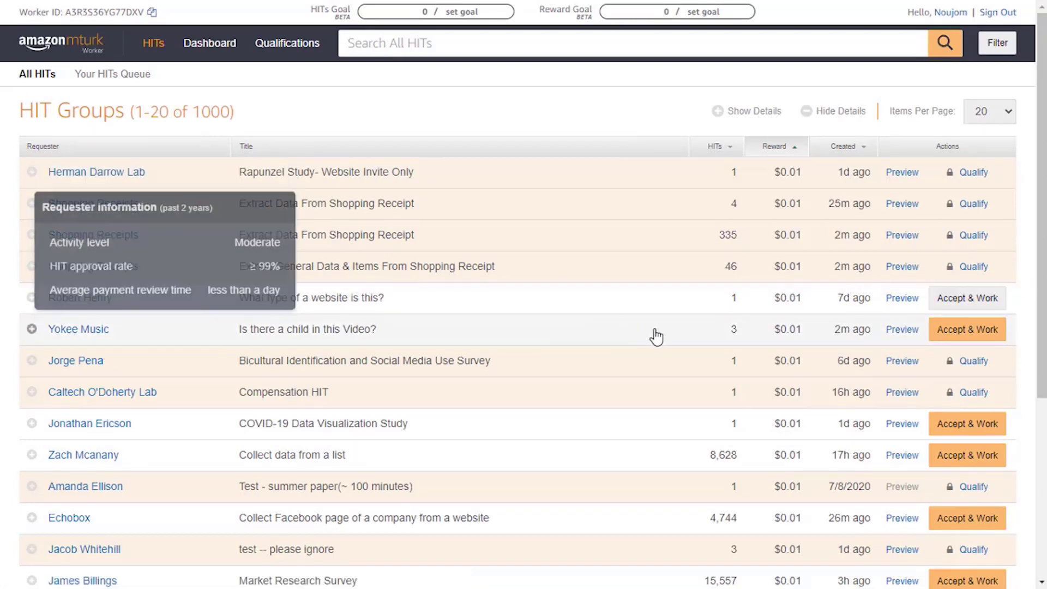
scroll(739, 318, down, 1)
scroll(842, 236, down, 1)
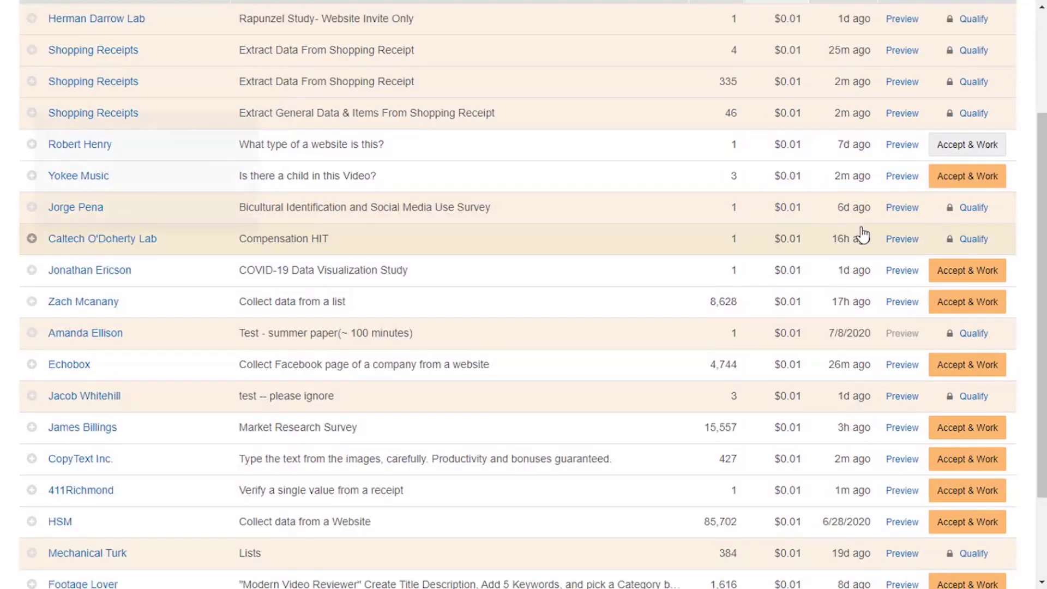
scroll(843, 236, down, 2)
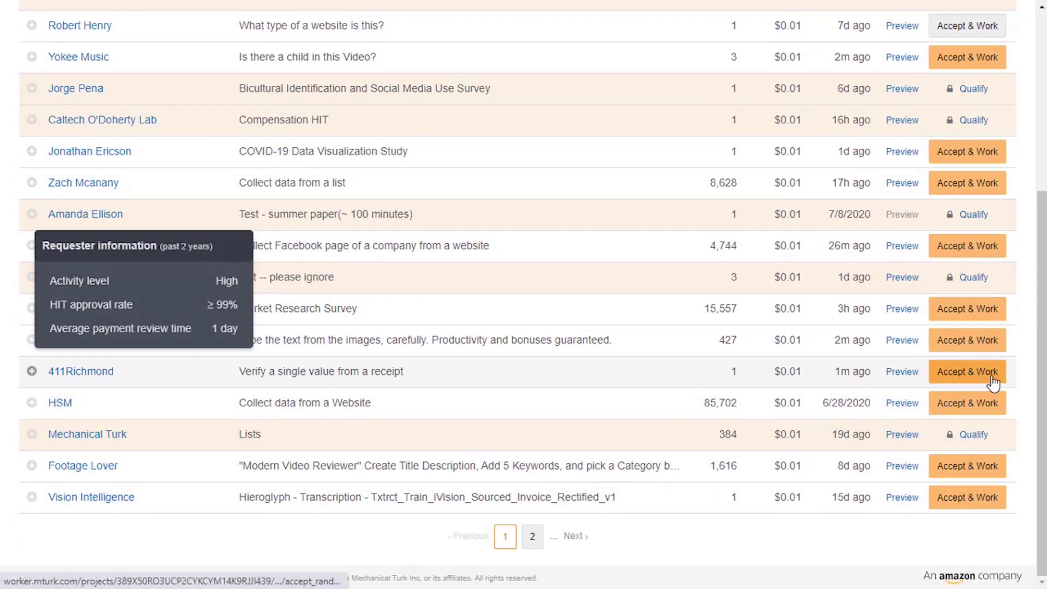
Preview the COVID-19 Data Visualization Study HIT, then return to the HIT Groups list.
click(904, 374)
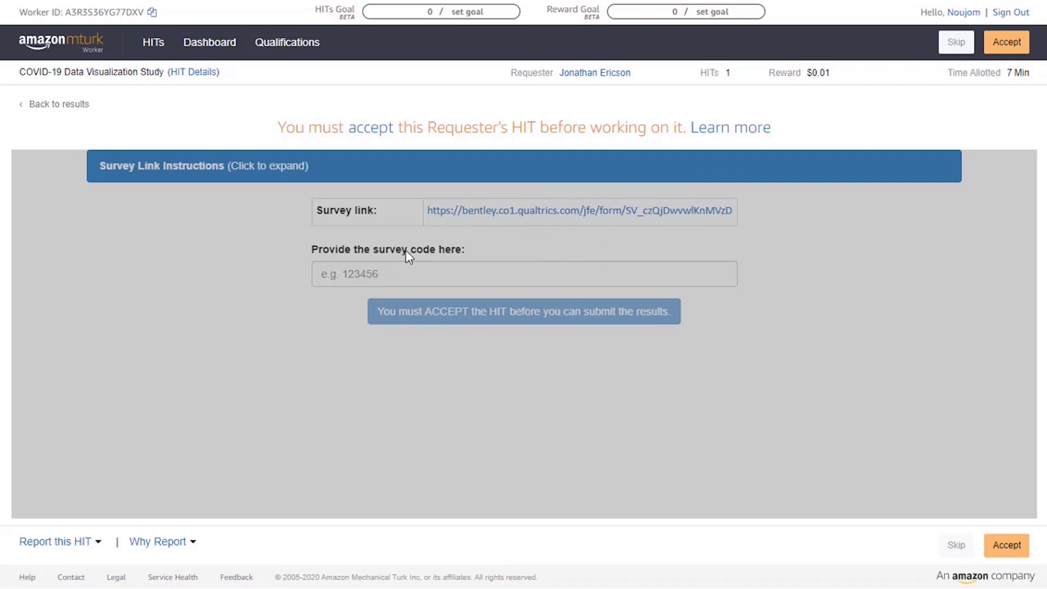
drag(832, 73, 799, 72)
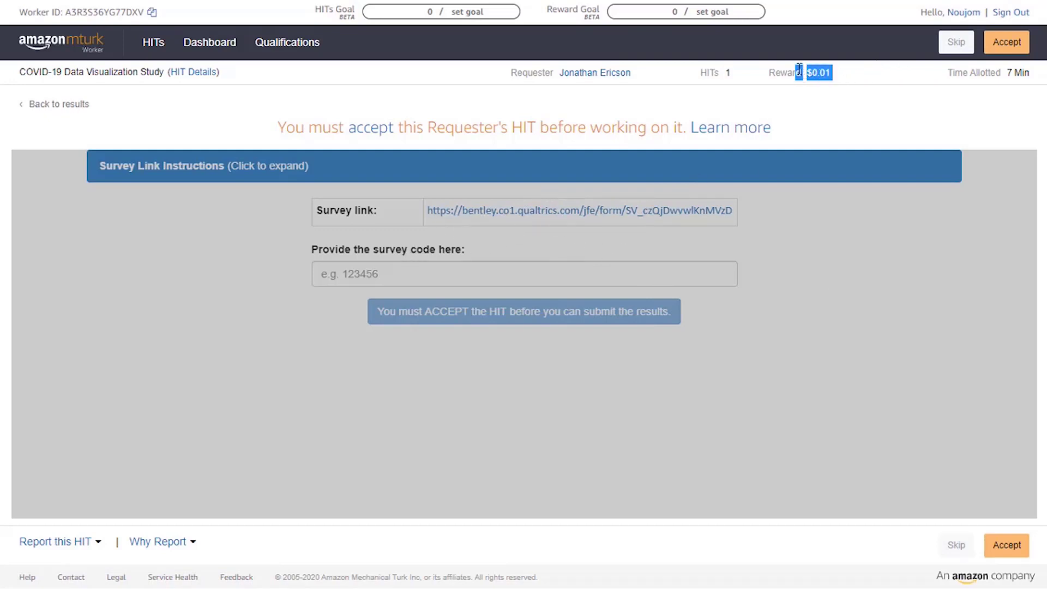
click(869, 313)
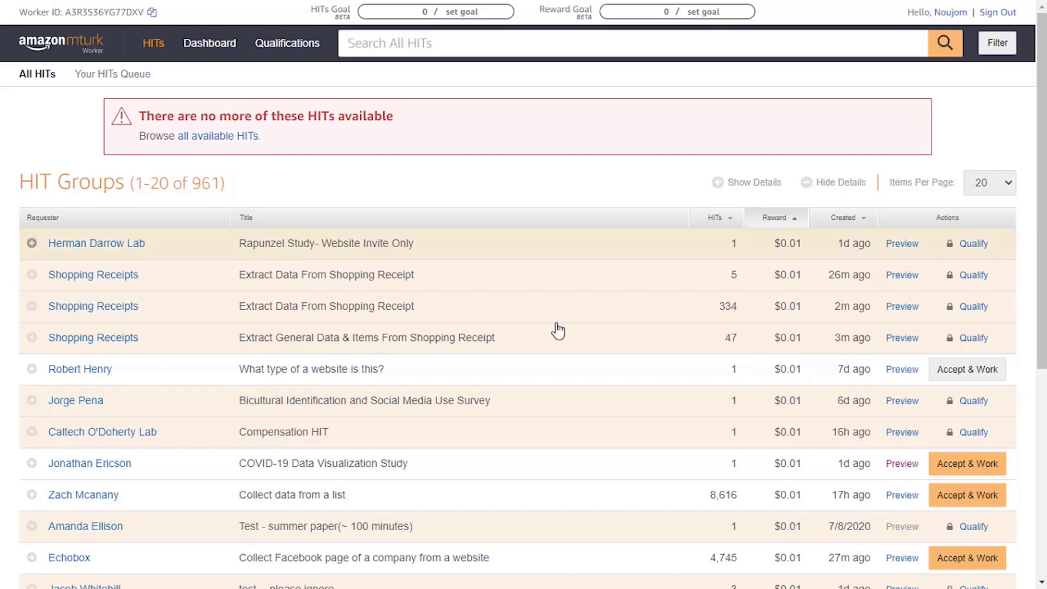
Scroll to the COVID-19 Data Visualization Study row and select its $0.01 reward.
scroll(636, 292, down, 2)
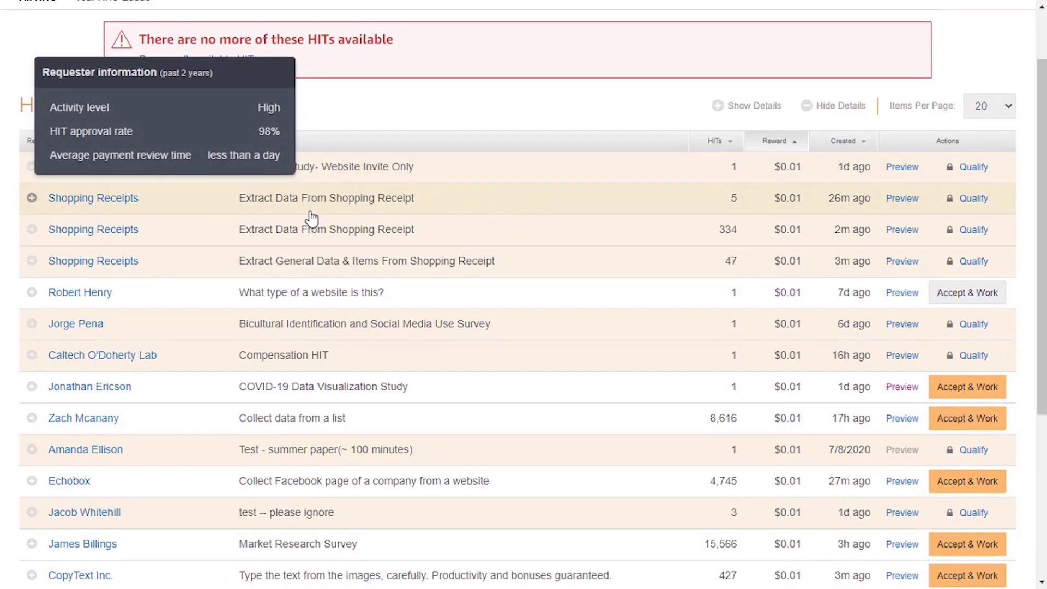
scroll(547, 211, up, 2)
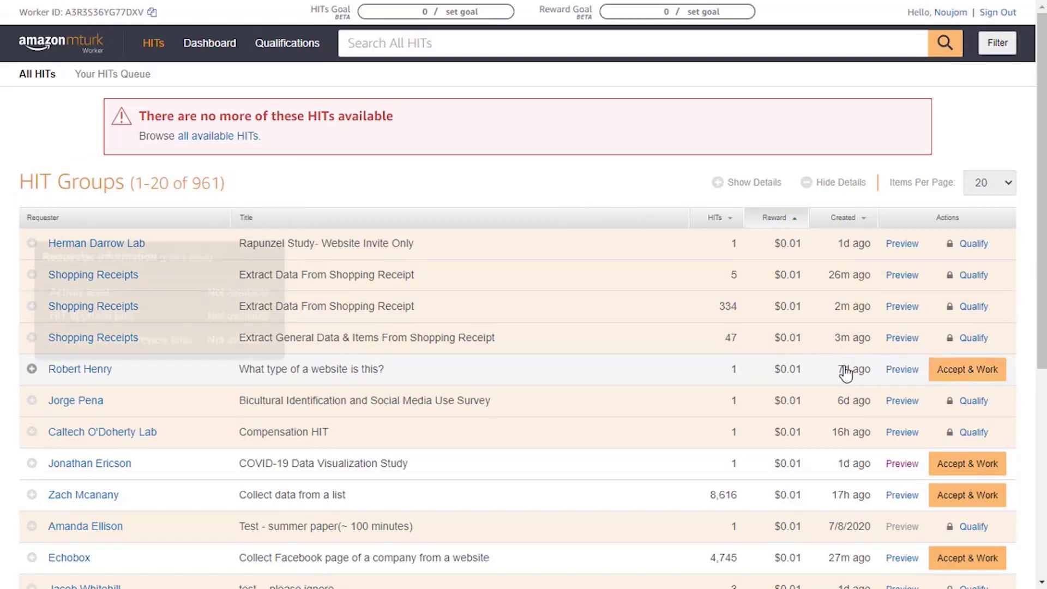
scroll(846, 371, down, 1)
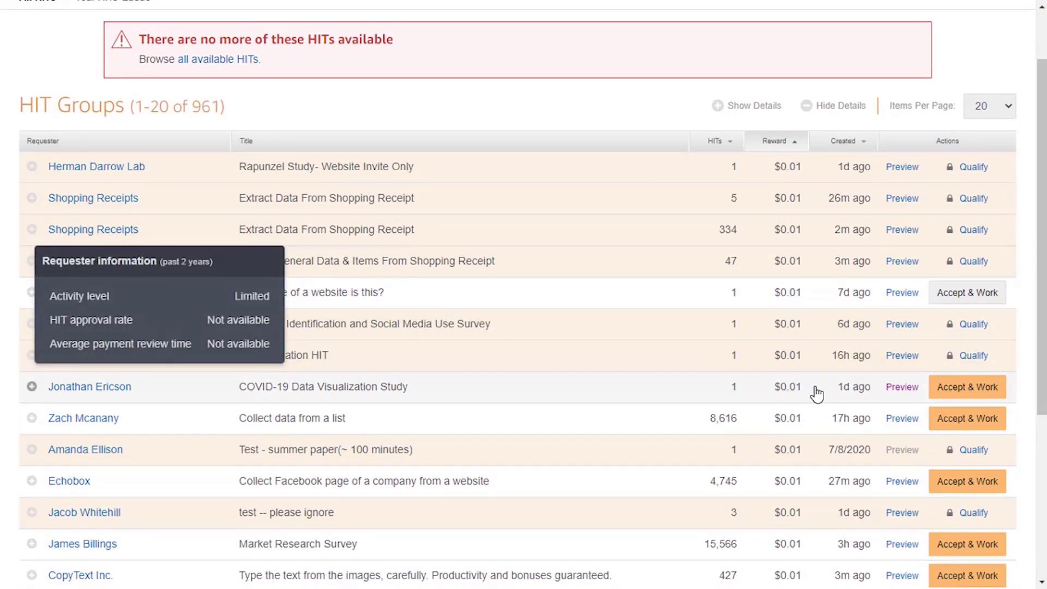
drag(813, 391, 761, 393)
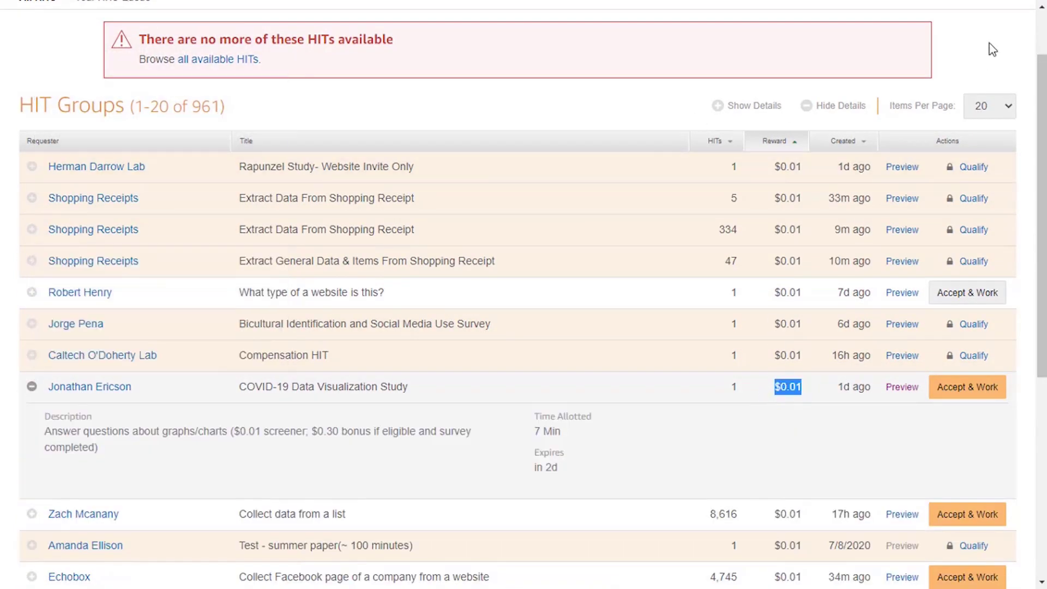
click(970, 57)
scroll(977, 284, down, 4)
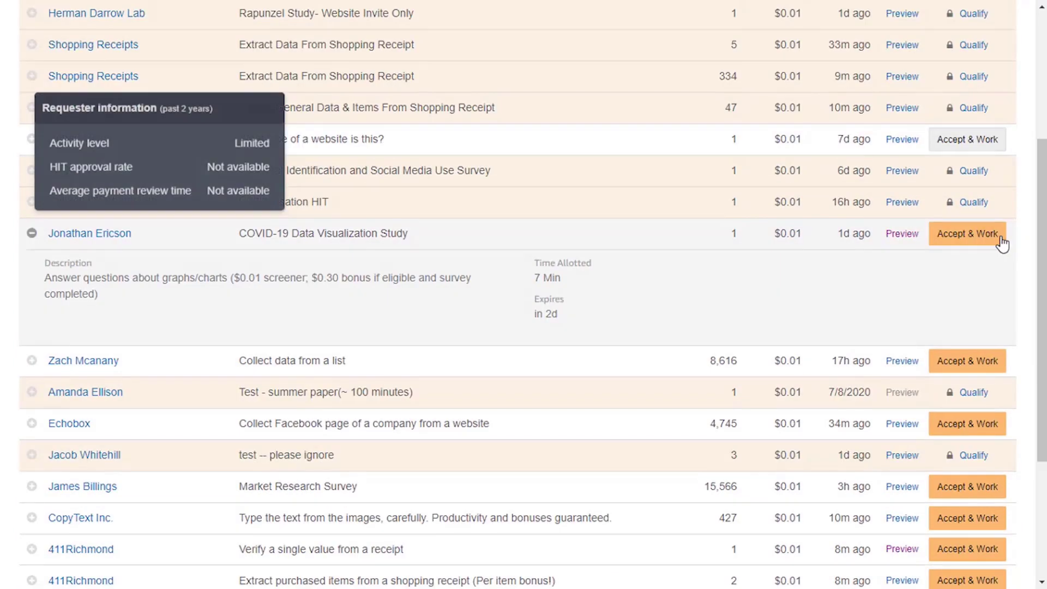
scroll(1004, 362, down, 1)
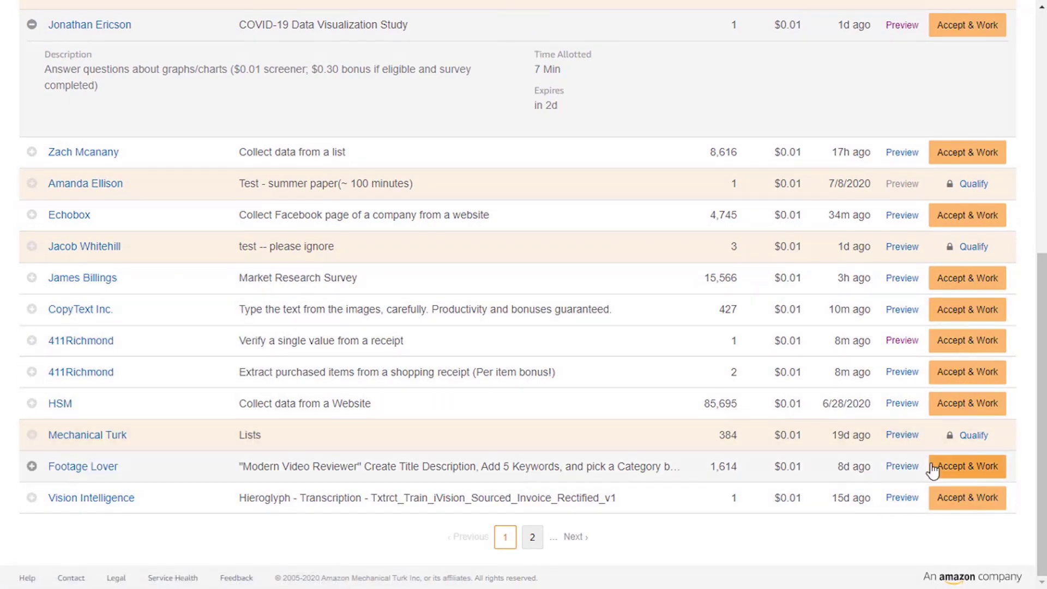
scroll(690, 175, up, 7)
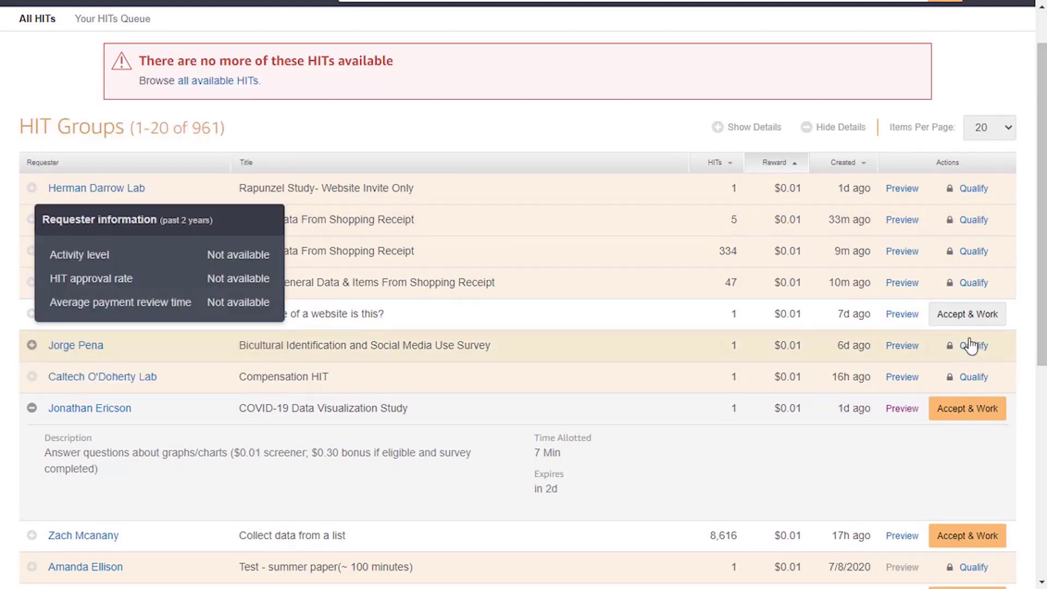
scroll(970, 346, up, 1)
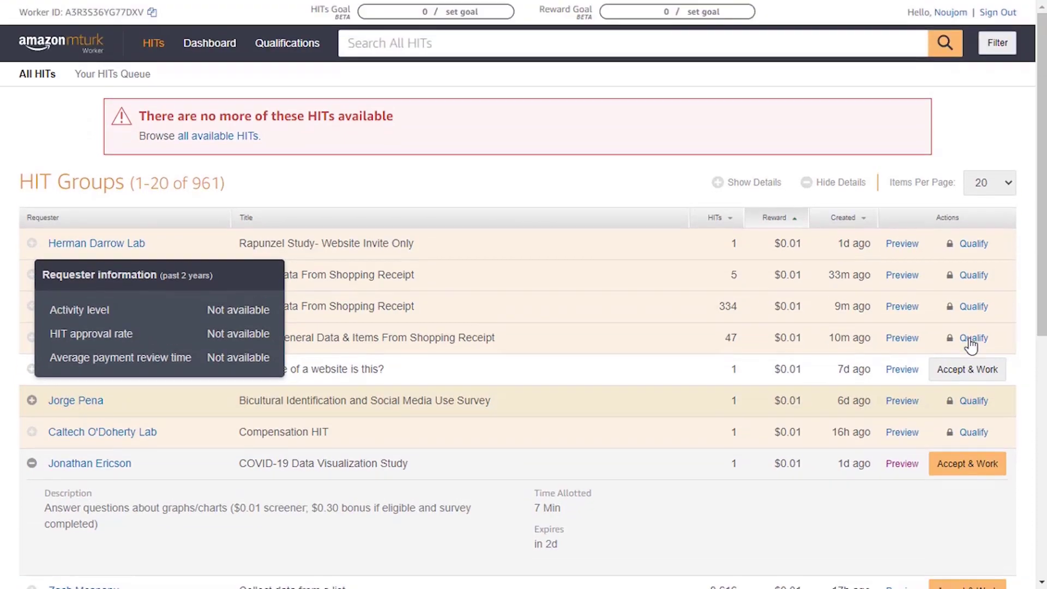
scroll(814, 365, down, 2)
scroll(818, 327, up, 2)
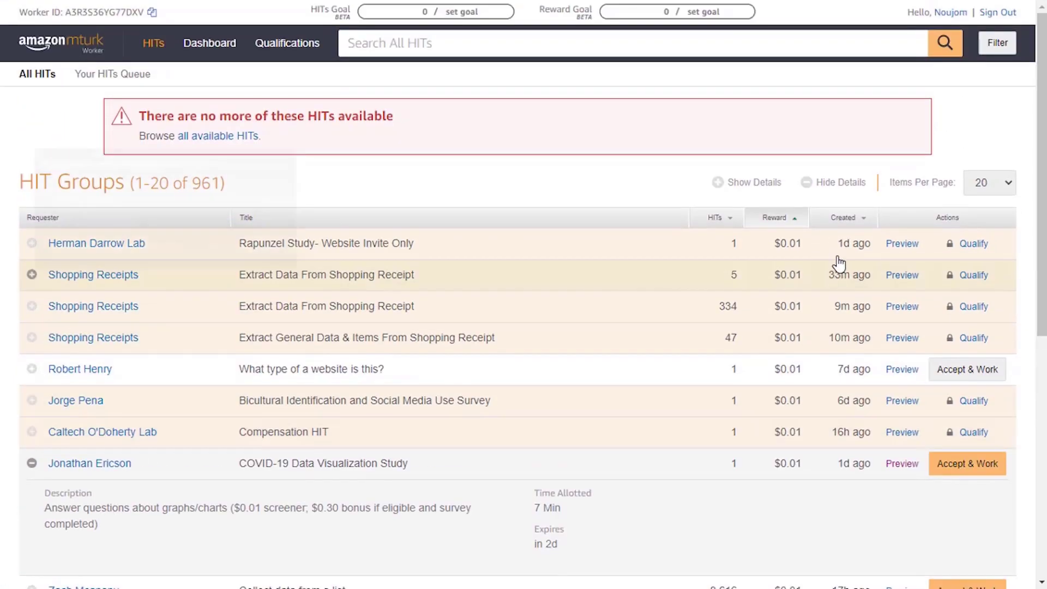
Re-sort the HIT Groups list by the Created column.
click(847, 224)
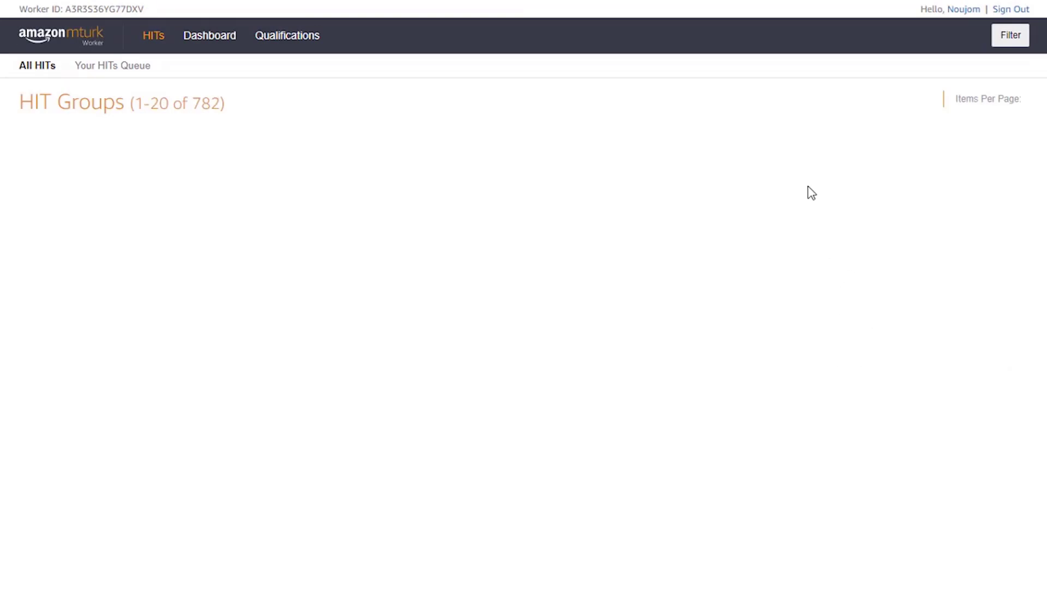
scroll(848, 327, down, 4)
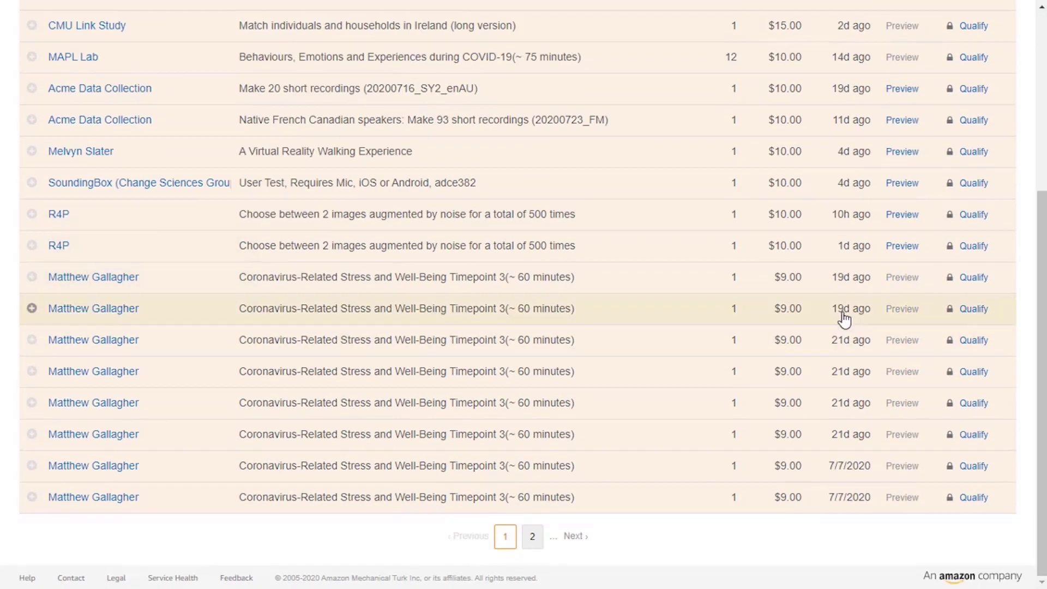
scroll(382, 373, up, 4)
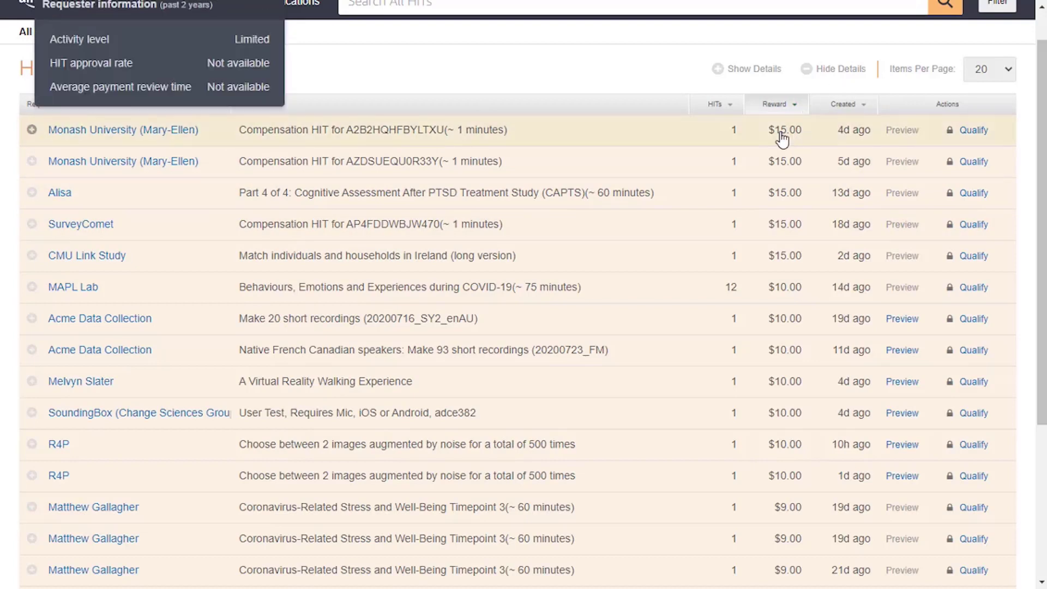
scroll(824, 111, up, 1)
Sort the refreshed 938 HIT groups by reward, lowest first, and browse them.
click(789, 152)
scroll(851, 257, down, 3)
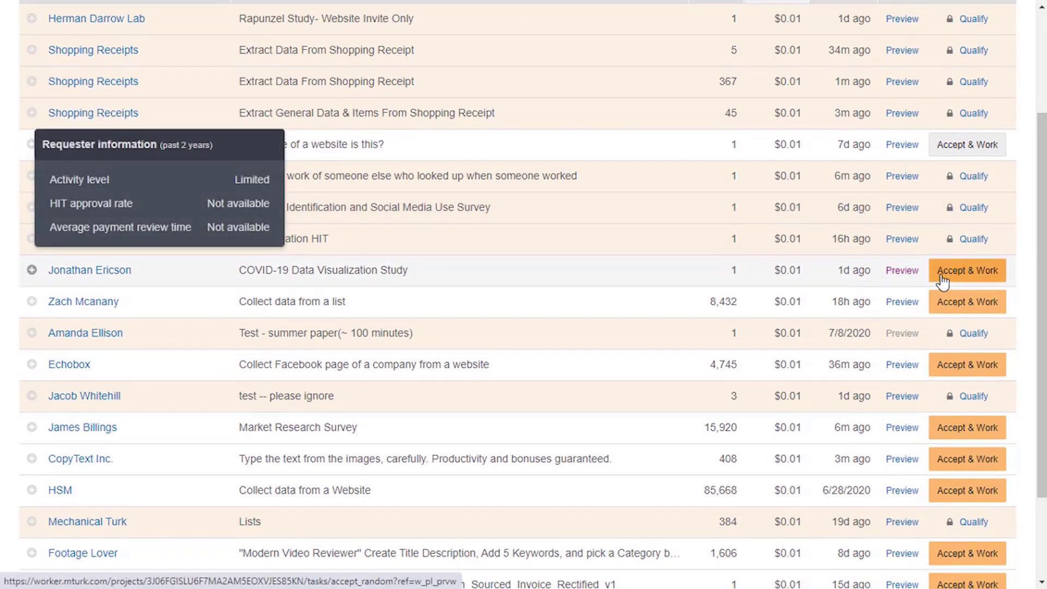
scroll(846, 363, down, 1)
scroll(845, 363, down, 2)
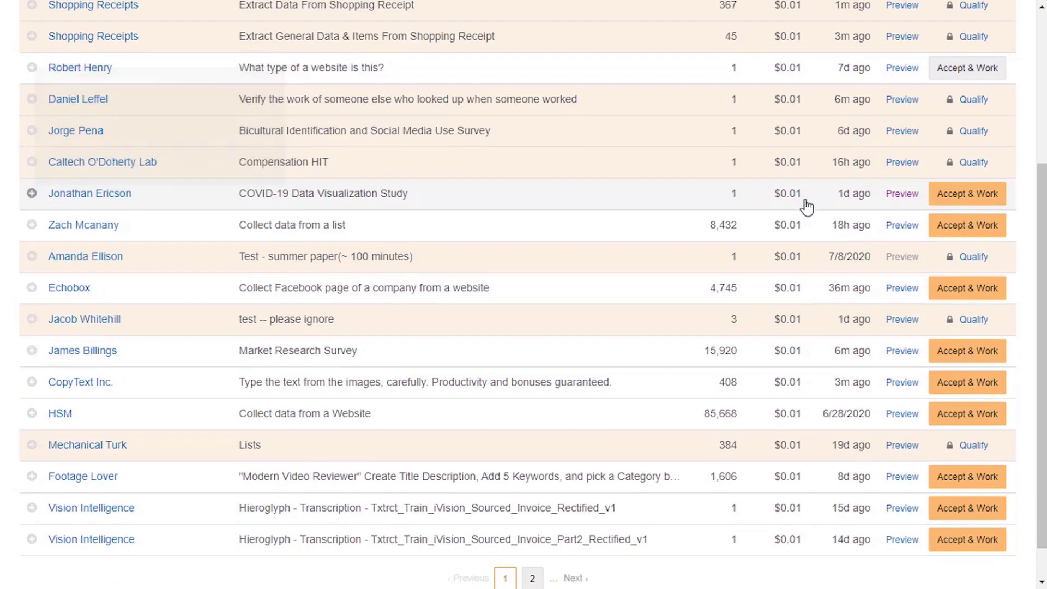
scroll(858, 299, down, 2)
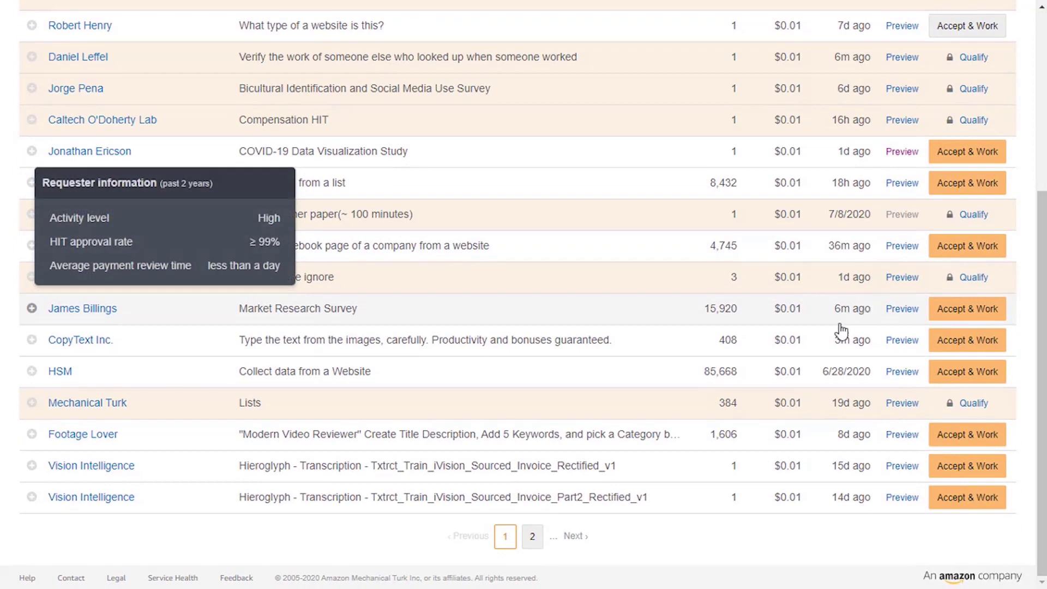
scroll(601, 143, up, 5)
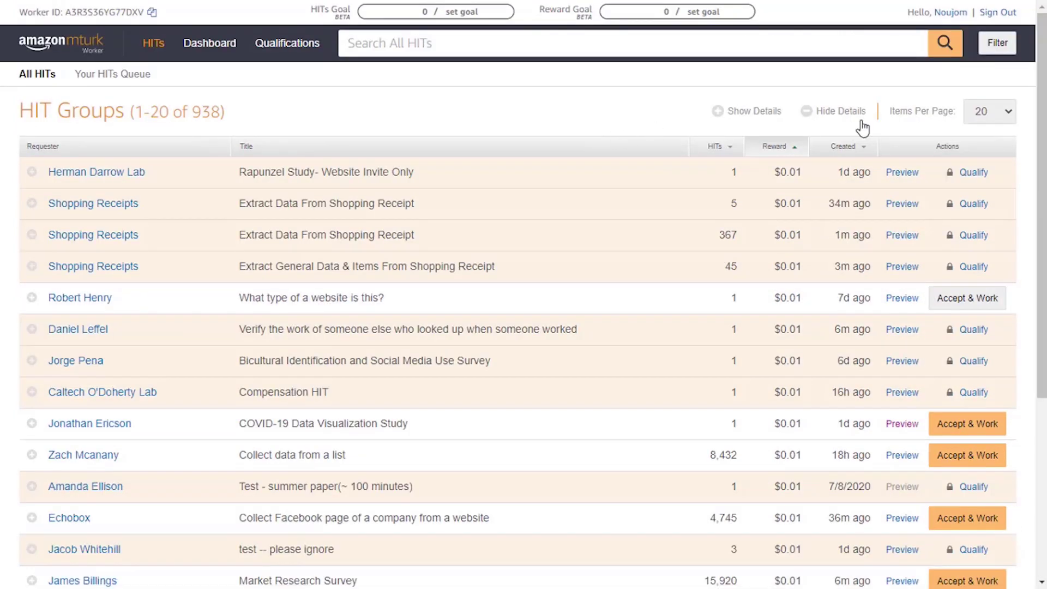
Show 100 HIT groups per page and scroll down the list.
click(1006, 119)
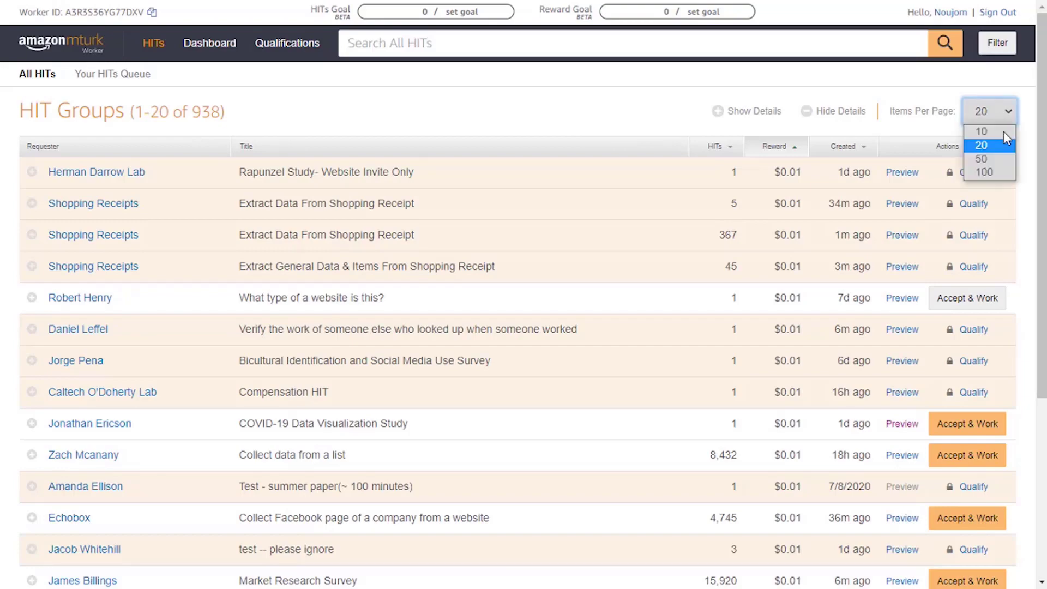
click(984, 175)
scroll(739, 331, down, 5)
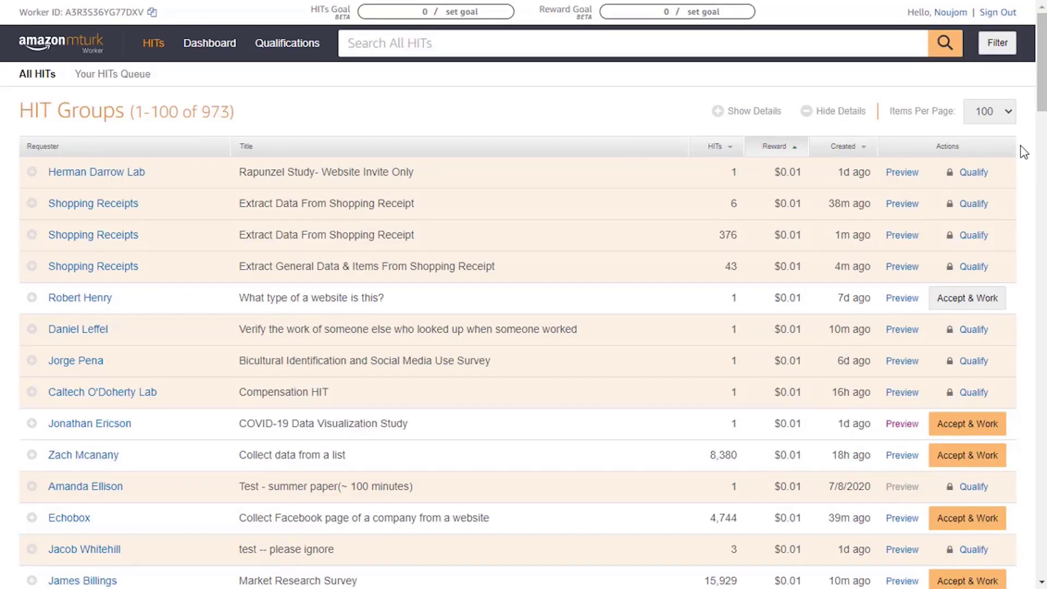
scroll(1020, 158, down, 20)
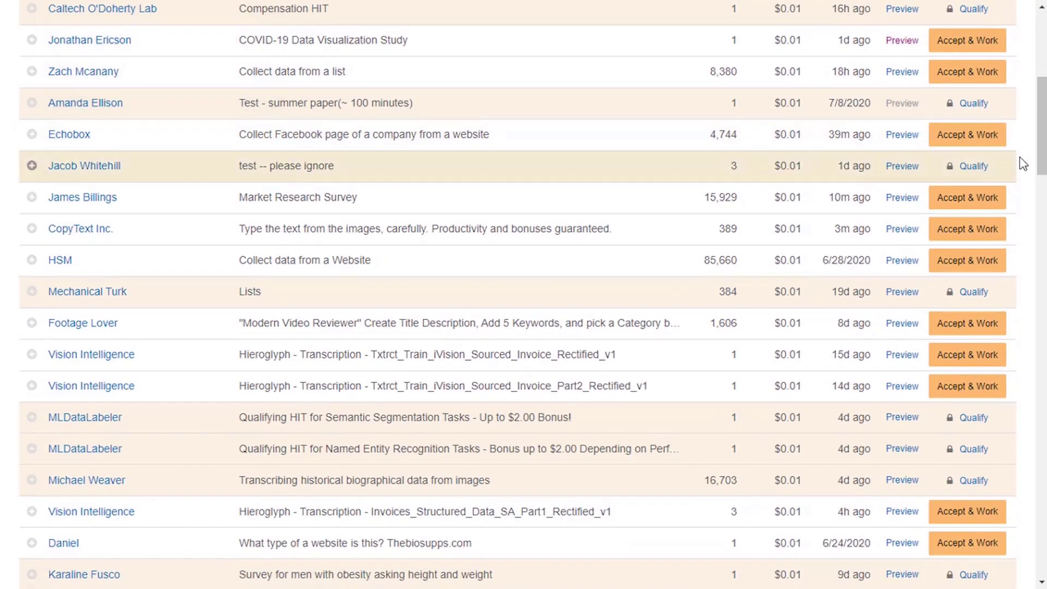
scroll(1001, 164, down, 20)
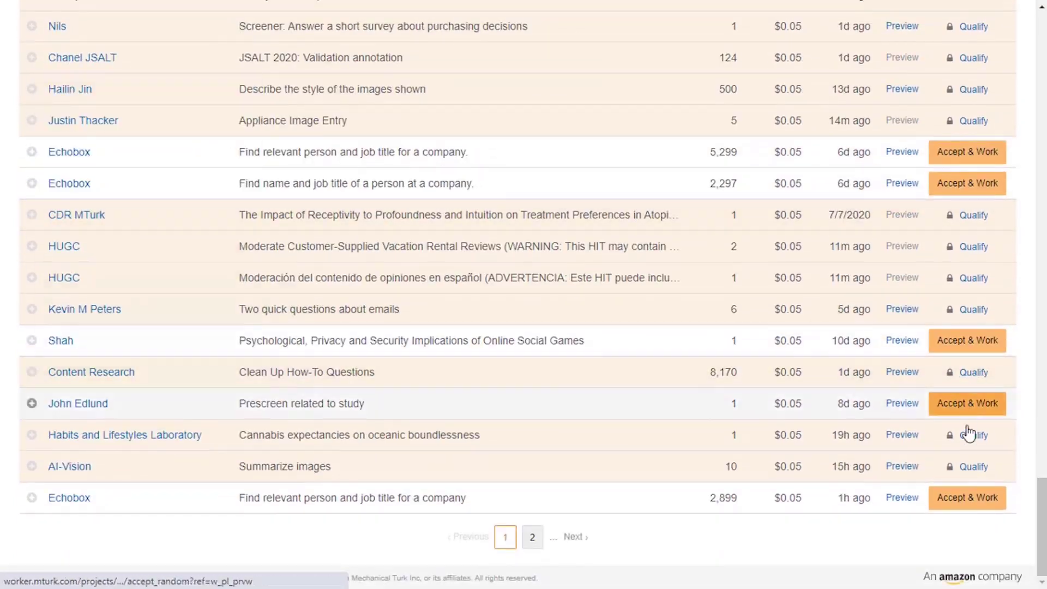
Select the $0.05 reward in the last Echobox row and bring up its preview link options.
mouse_move(790, 515)
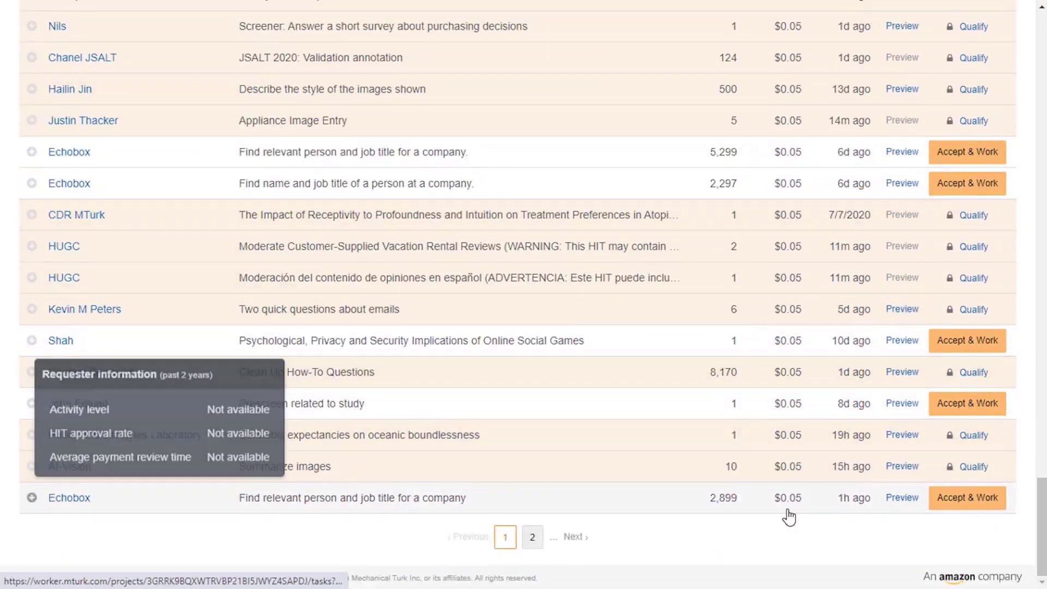
drag(812, 508, 774, 515)
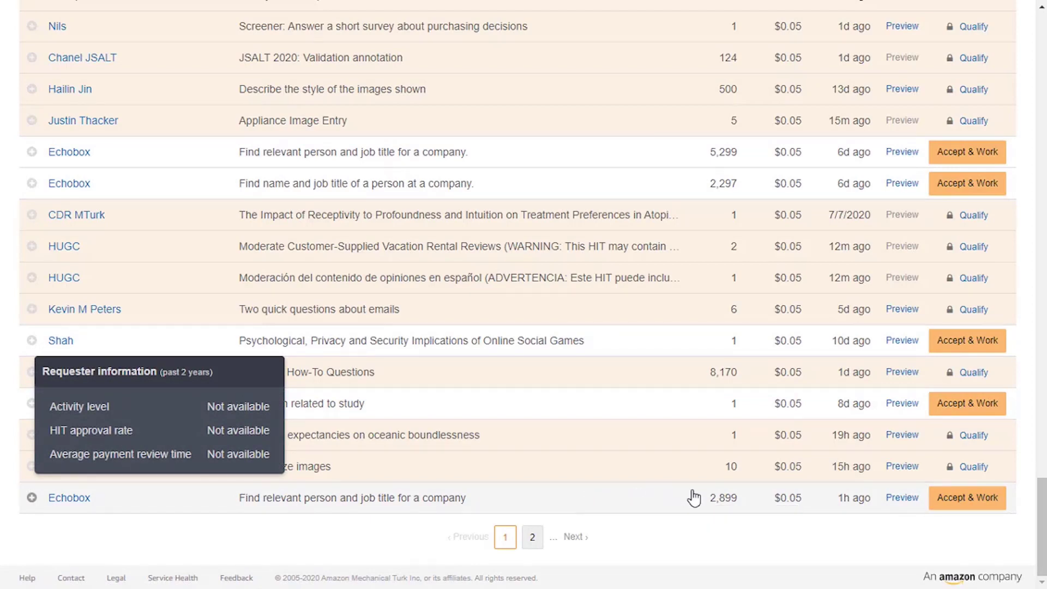
right_click(895, 507)
Open the Echobox job-title HIT preview and try selecting parts of its instructions.
key(Escape)
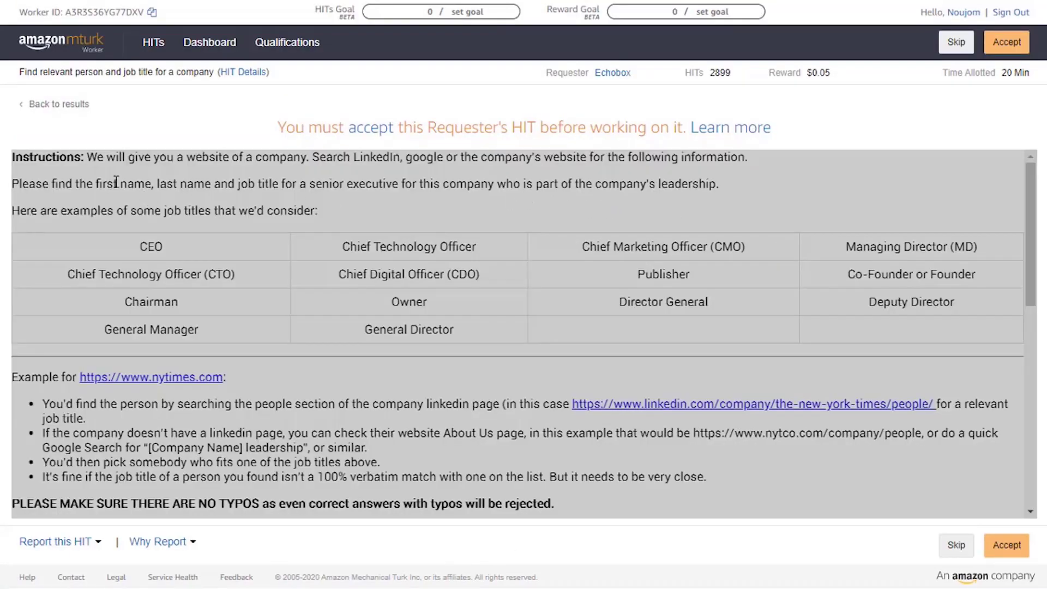
drag(12, 157, 117, 158)
click(115, 158)
double_click(437, 157)
click(569, 154)
drag(20, 183, 35, 183)
click(344, 184)
Copy the first three instruction paragraphs and scroll down to the company website link.
drag(12, 155, 249, 183)
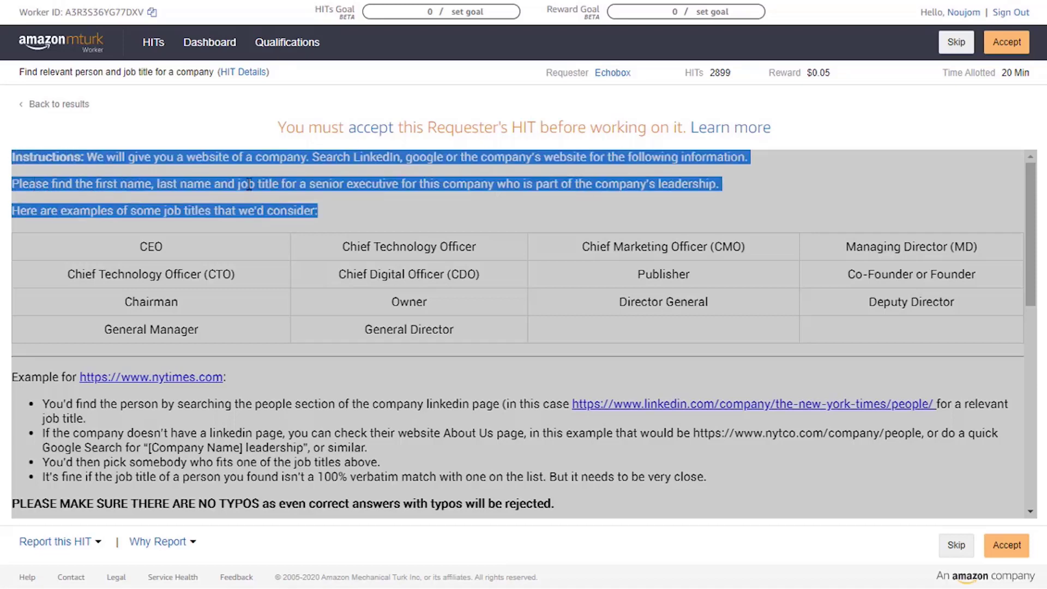
right_click(248, 184)
click(272, 198)
click(646, 170)
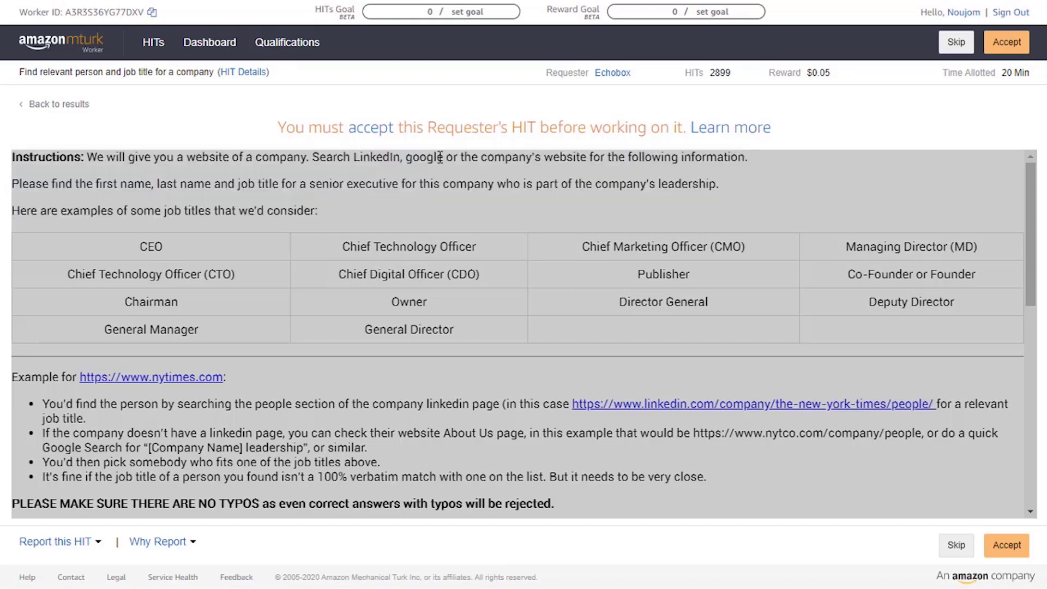
scroll(538, 189, down, 2)
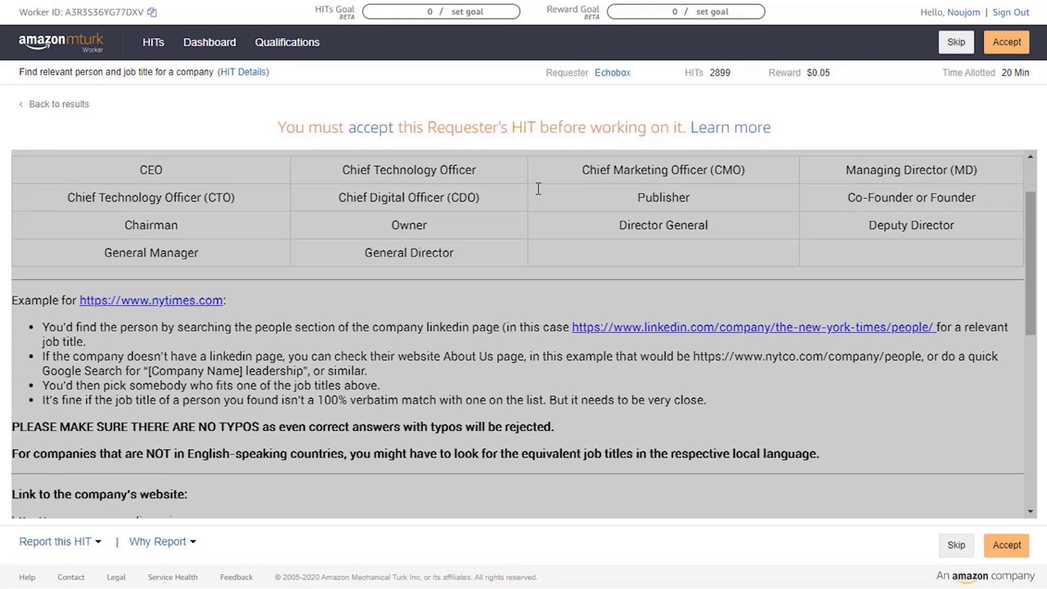
scroll(522, 201, down, 2)
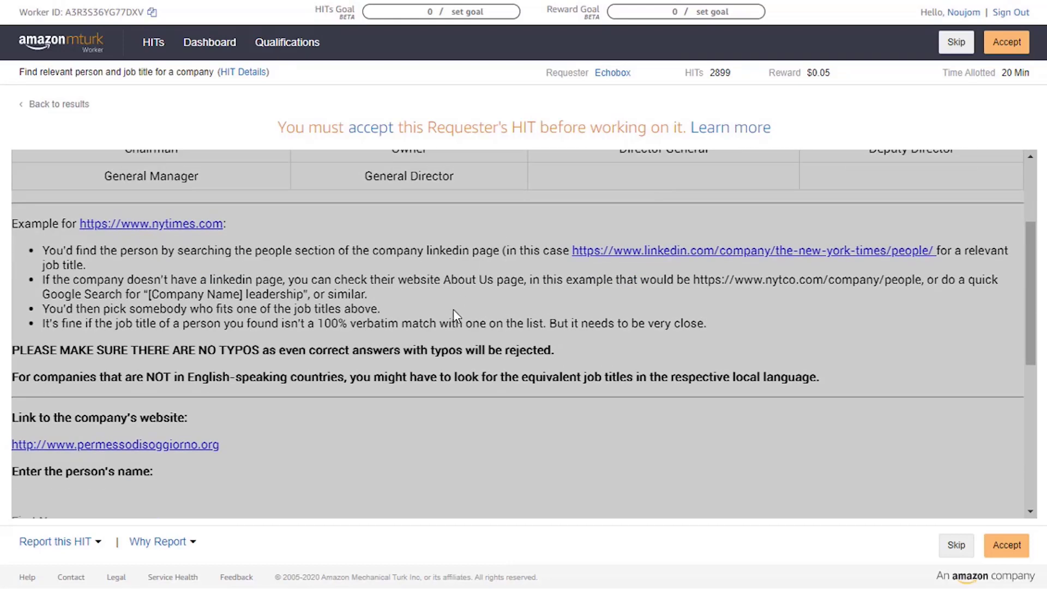